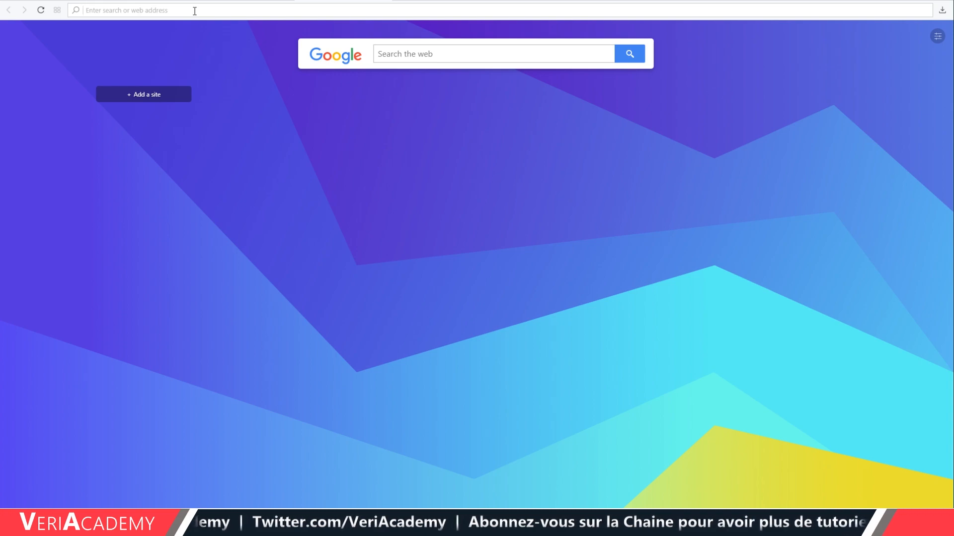
Load gns3.com and open its DOCUMENTATION section.
{"action": "left_click", "coordinate": [195, 11]}
{"action": "type", "text": "gns3."}
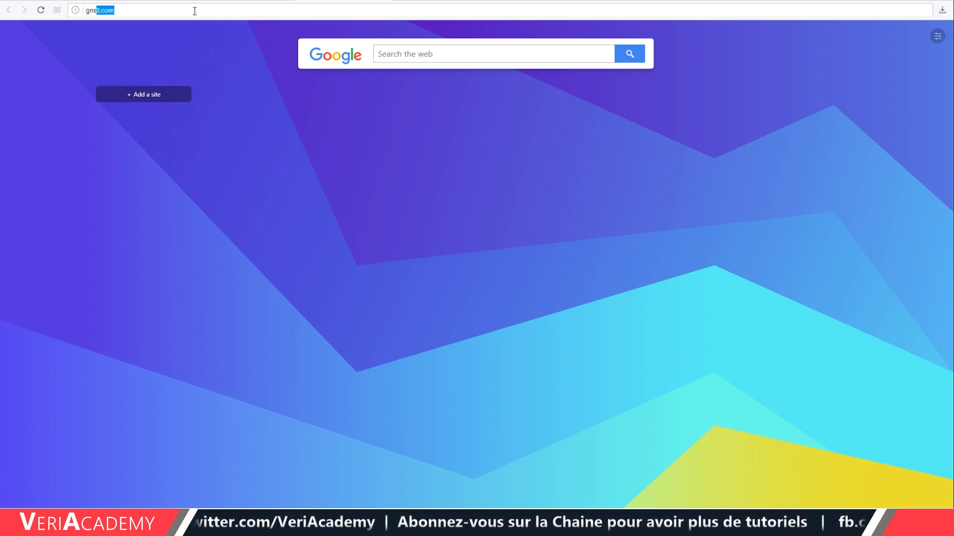
{"action": "type", "text": "com"}
{"action": "key", "text": "Return"}
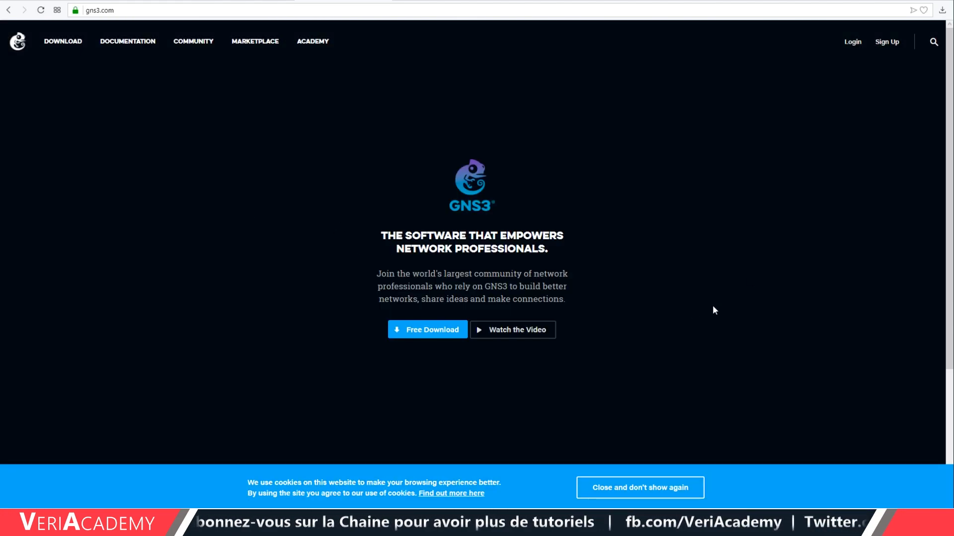
{"action": "left_click", "coordinate": [126, 43]}
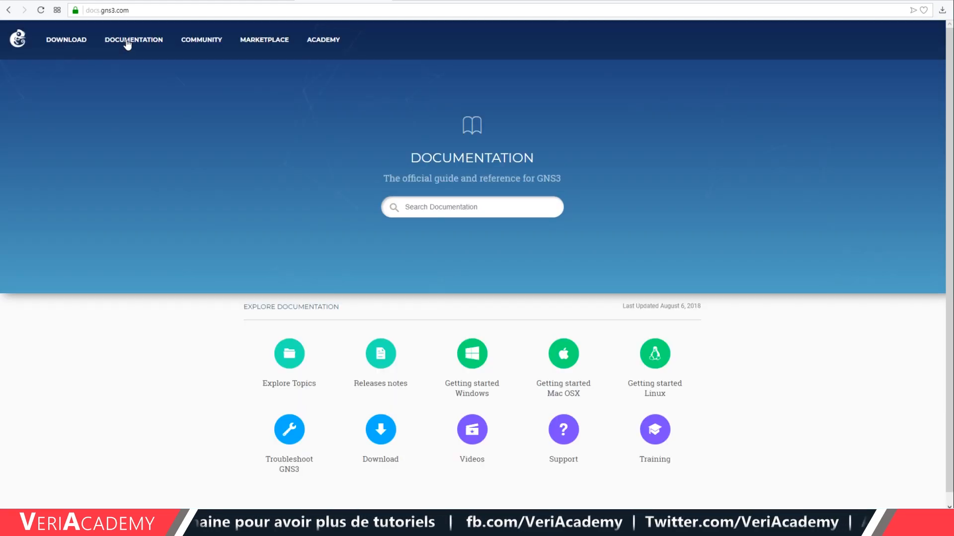
Search the documentation for 'minim' and open the Windows Minimum Requirements result.
{"action": "left_click", "coordinate": [476, 204]}
{"action": "type", "text": "minim"}
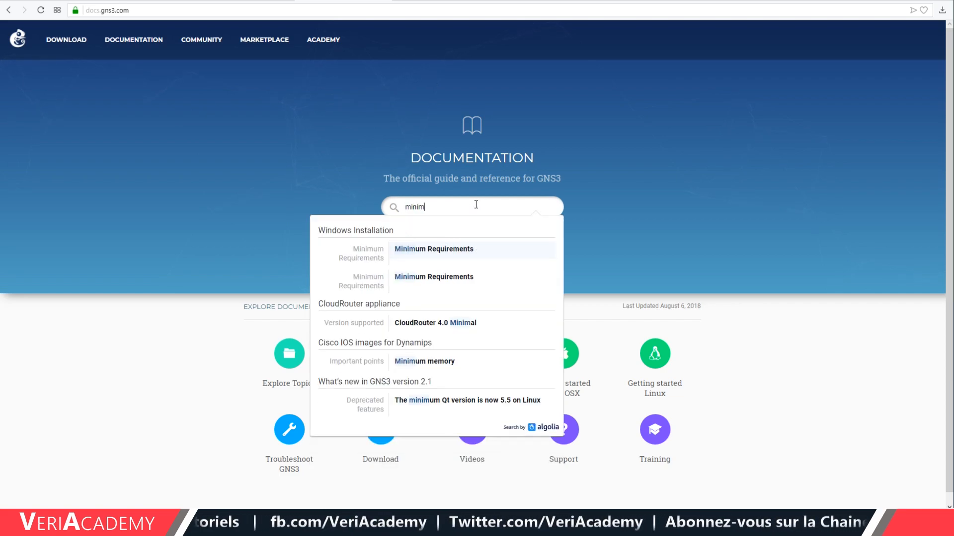
{"action": "left_click", "coordinate": [439, 254]}
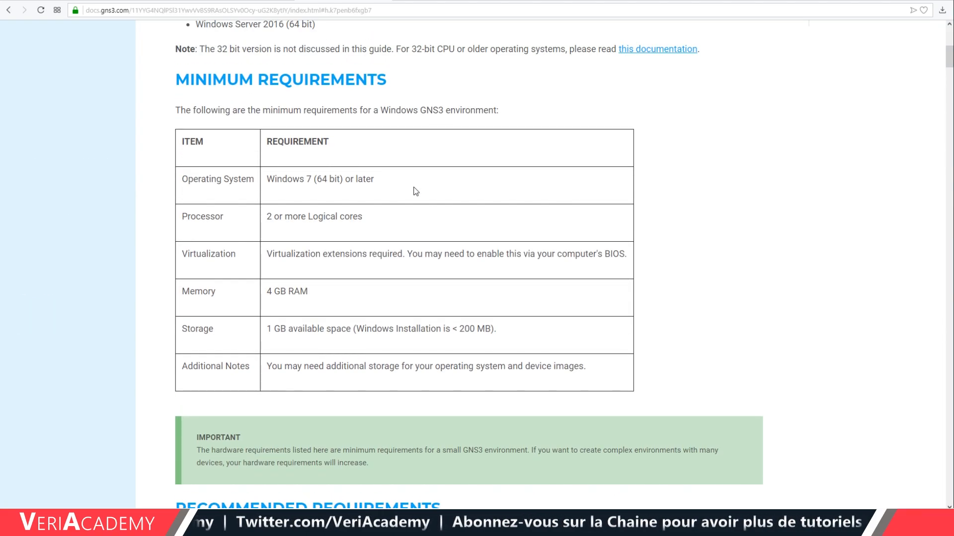
Highlight each minimum requirement: 64-bit Windows 7, 2 logical cores, virtualization, 4 GB RAM, 1 GB storage.
{"action": "left_click_drag", "start_coordinate": [207, 82], "coordinate": [440, 83]}
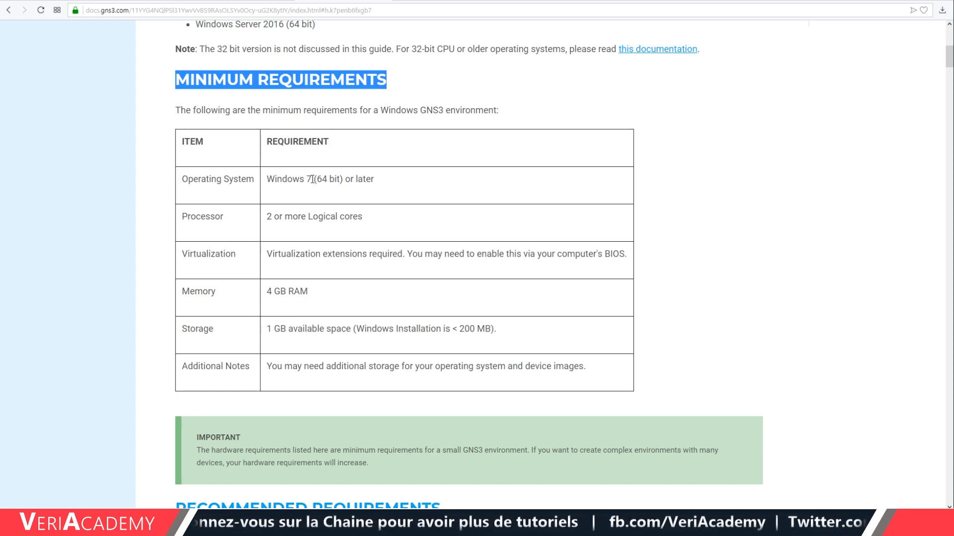
{"action": "left_click_drag", "start_coordinate": [314, 180], "coordinate": [404, 181]}
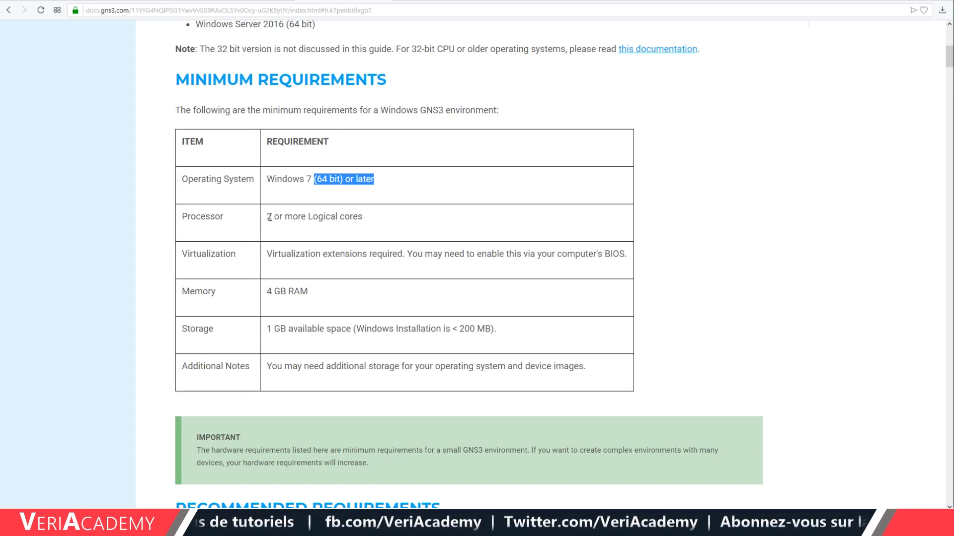
{"action": "left_click_drag", "start_coordinate": [266, 219], "coordinate": [421, 221]}
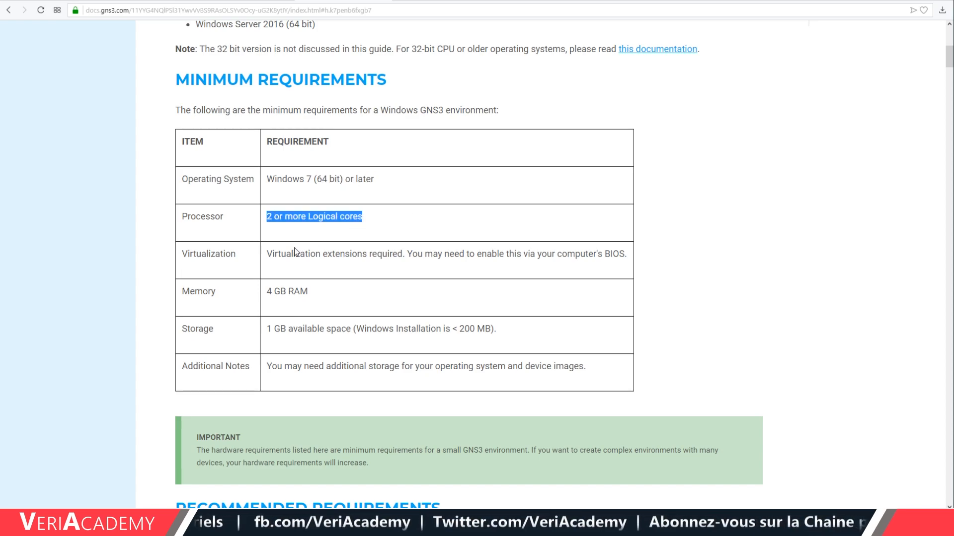
{"action": "left_click_drag", "start_coordinate": [266, 256], "coordinate": [413, 268]}
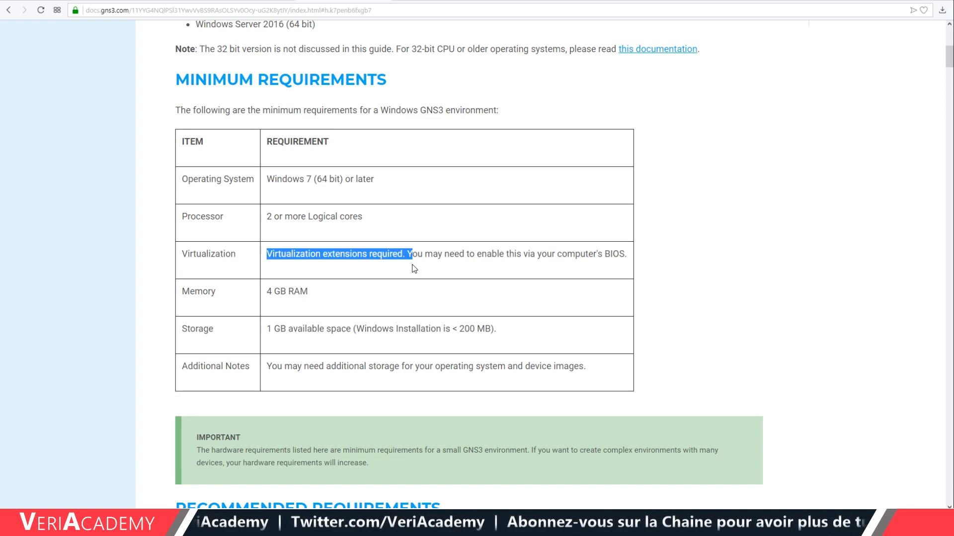
{"action": "left_click_drag", "start_coordinate": [320, 296], "coordinate": [263, 295]}
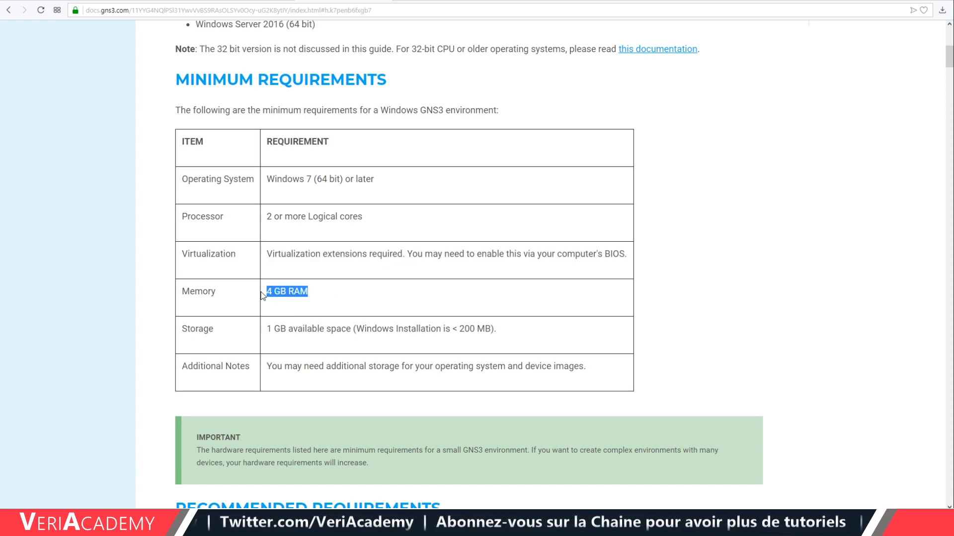
{"action": "left_click_drag", "start_coordinate": [266, 329], "coordinate": [493, 338]}
Scroll to the Recommended Requirements table and highlight the 16 GB RAM memory requirement.
{"action": "scroll", "coordinate": [446, 301], "scroll_direction": "down", "scroll_amount": 5}
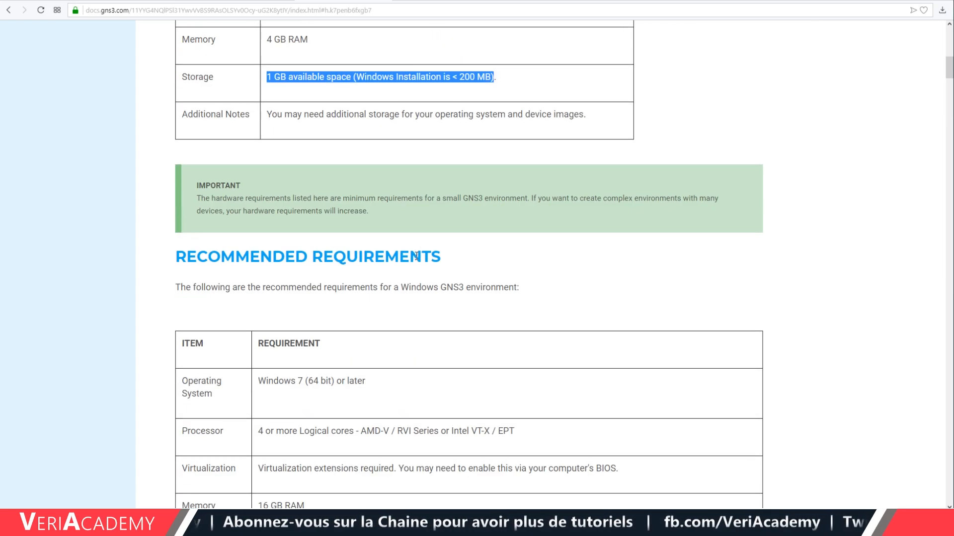
{"action": "scroll", "coordinate": [539, 224], "scroll_direction": "down", "scroll_amount": 3}
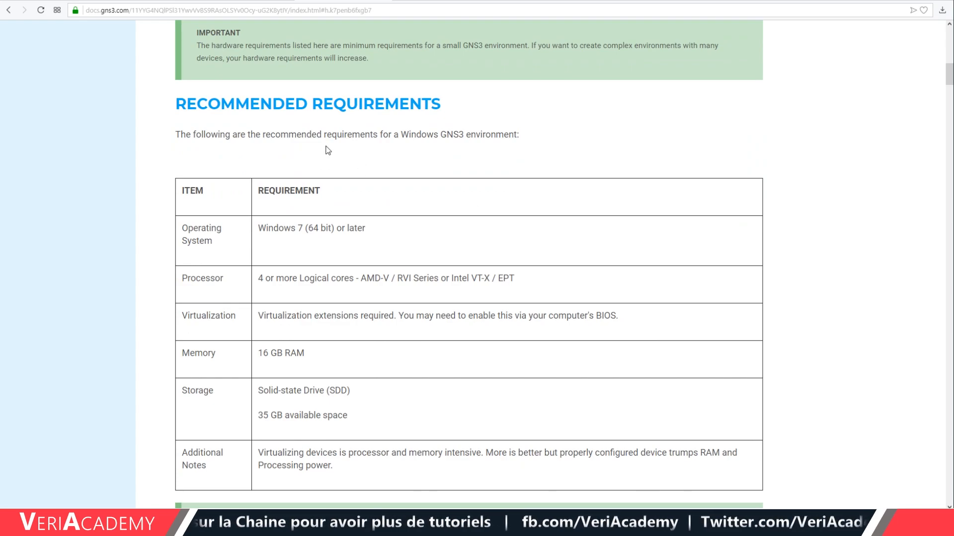
{"action": "scroll", "coordinate": [313, 138], "scroll_direction": "down", "scroll_amount": 2}
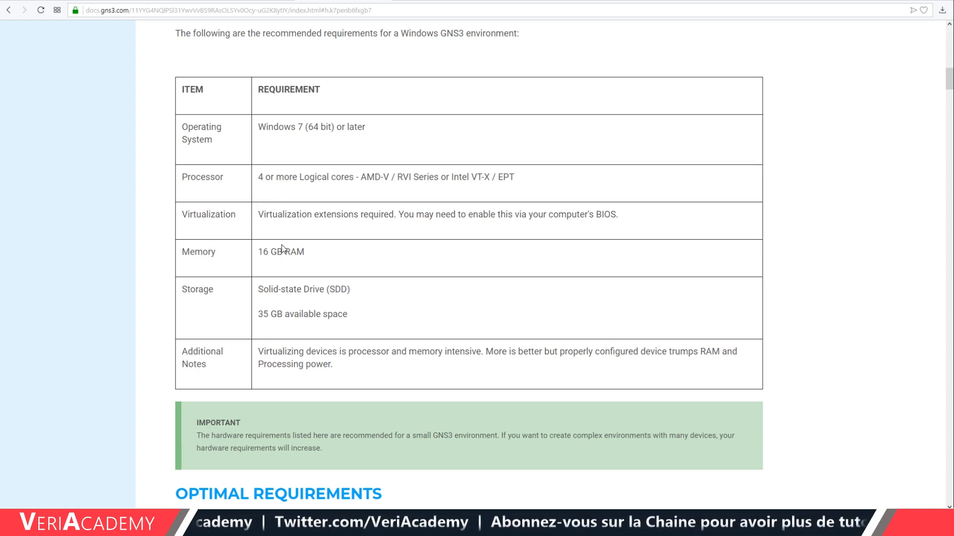
{"action": "left_click_drag", "start_coordinate": [256, 256], "coordinate": [334, 252]}
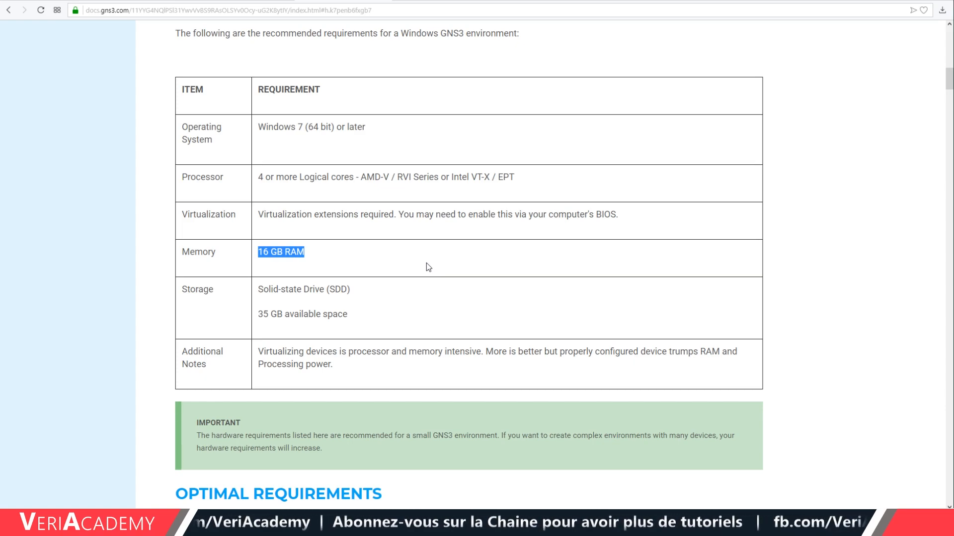
Scroll to Optimal Requirements and highlight the i7 CPU processor requirement.
{"action": "scroll", "coordinate": [426, 264], "scroll_direction": "down", "scroll_amount": 3}
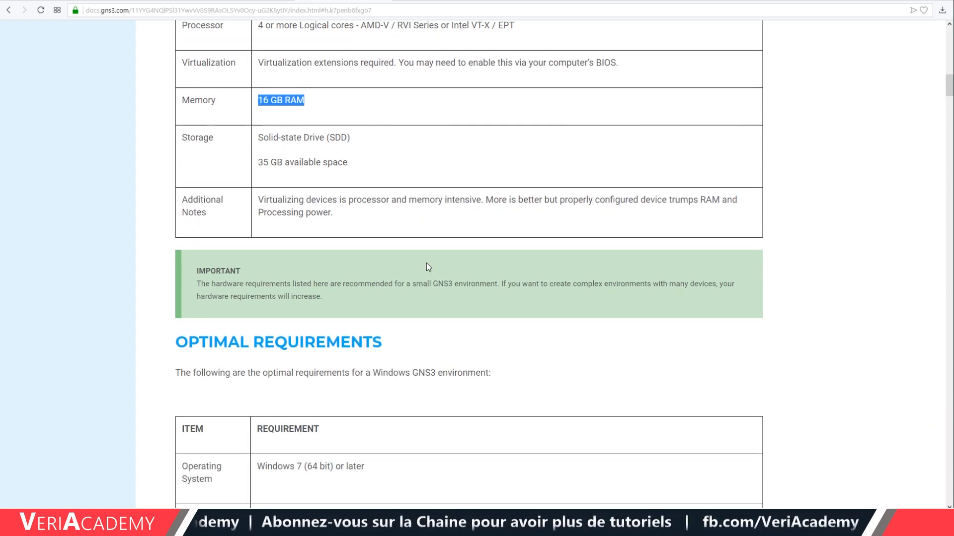
{"action": "scroll", "coordinate": [486, 277], "scroll_direction": "down", "scroll_amount": 2}
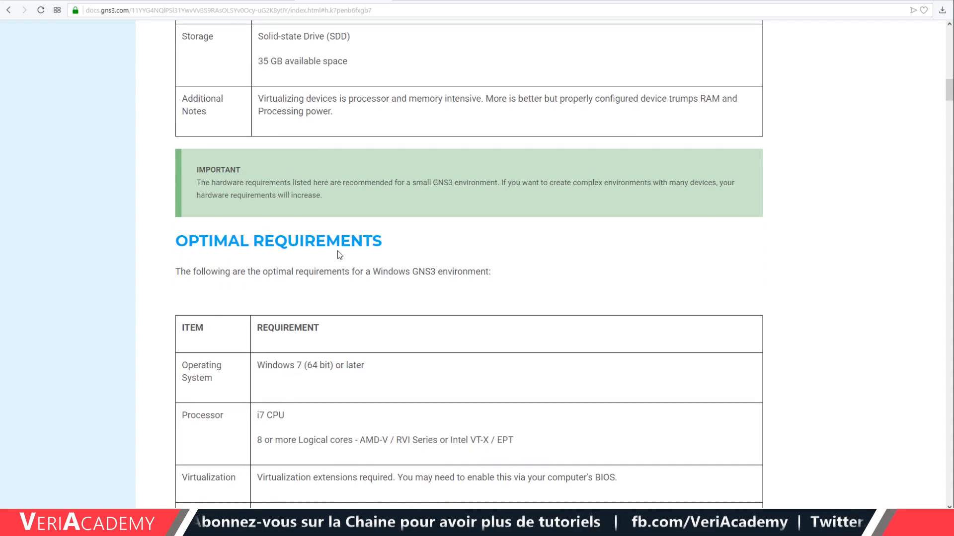
{"action": "scroll", "coordinate": [346, 261], "scroll_direction": "down", "scroll_amount": 3}
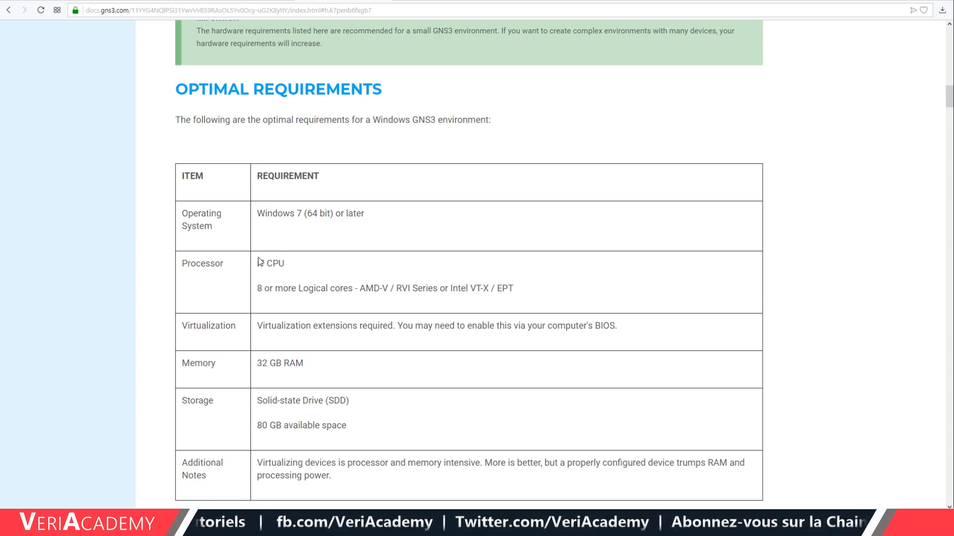
{"action": "left_click_drag", "start_coordinate": [257, 264], "coordinate": [294, 264]}
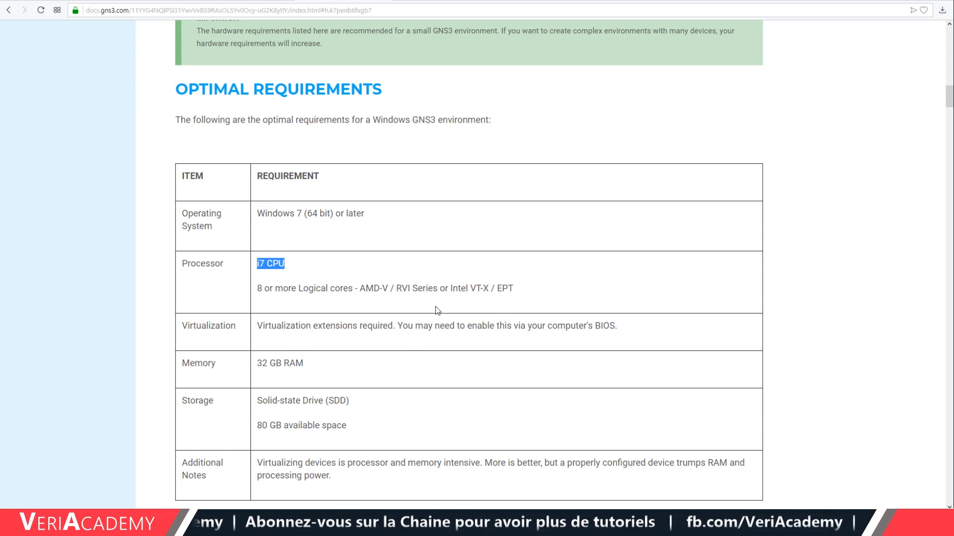
Scroll back up to the guide's Supported Operating Systems section.
{"action": "scroll", "coordinate": [436, 343], "scroll_direction": "down", "scroll_amount": 3}
{"action": "scroll", "coordinate": [389, 304], "scroll_direction": "up", "scroll_amount": 7}
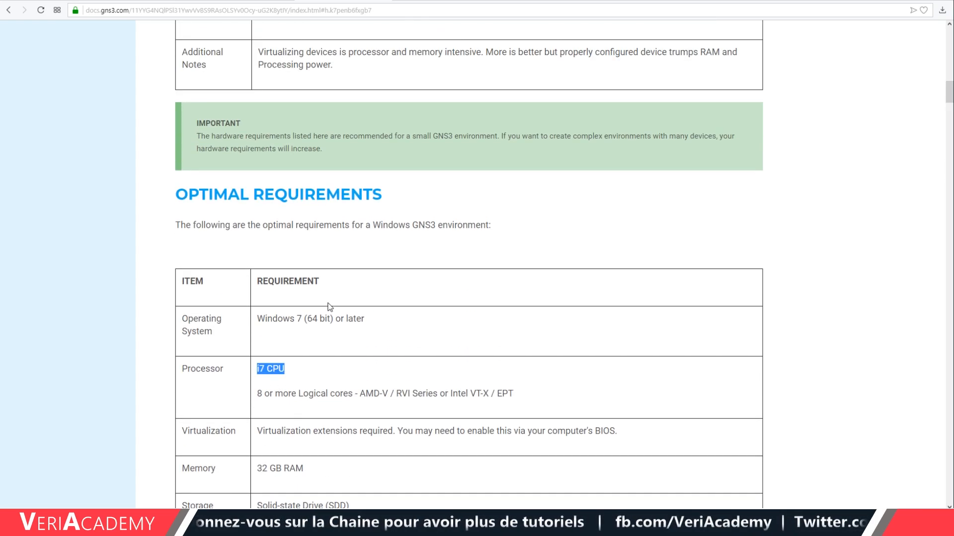
{"action": "scroll", "coordinate": [396, 309], "scroll_direction": "up", "scroll_amount": 10}
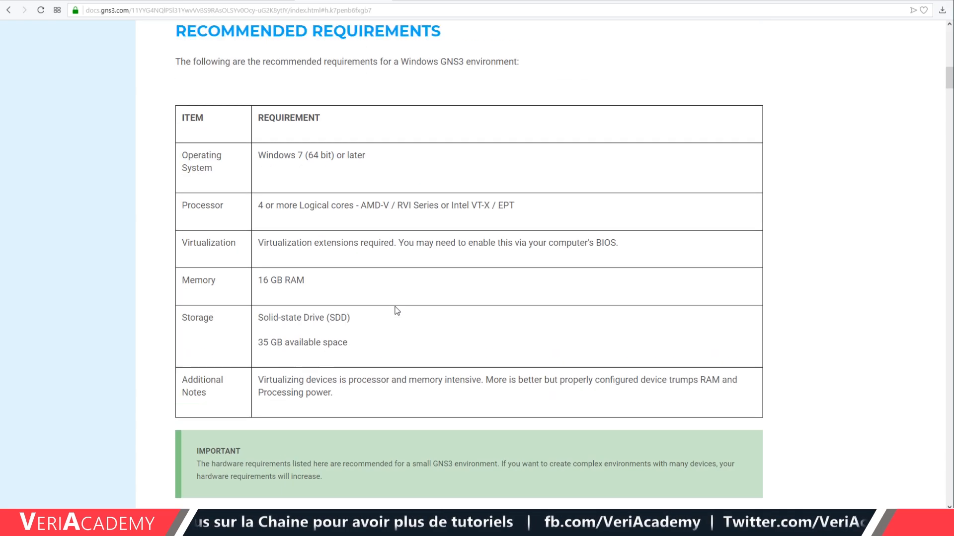
{"action": "scroll", "coordinate": [378, 306], "scroll_direction": "up", "scroll_amount": 6}
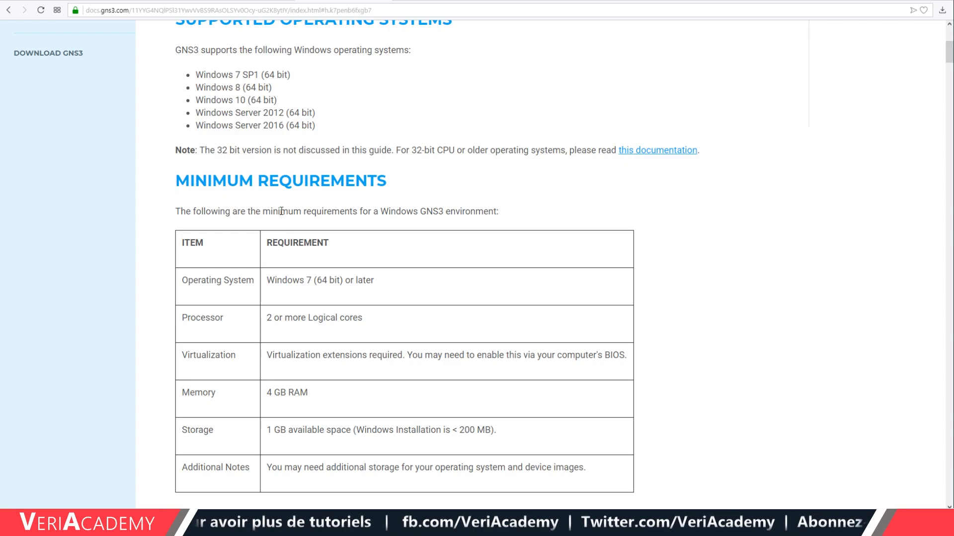
{"action": "scroll", "coordinate": [324, 222], "scroll_direction": "down", "scroll_amount": 5}
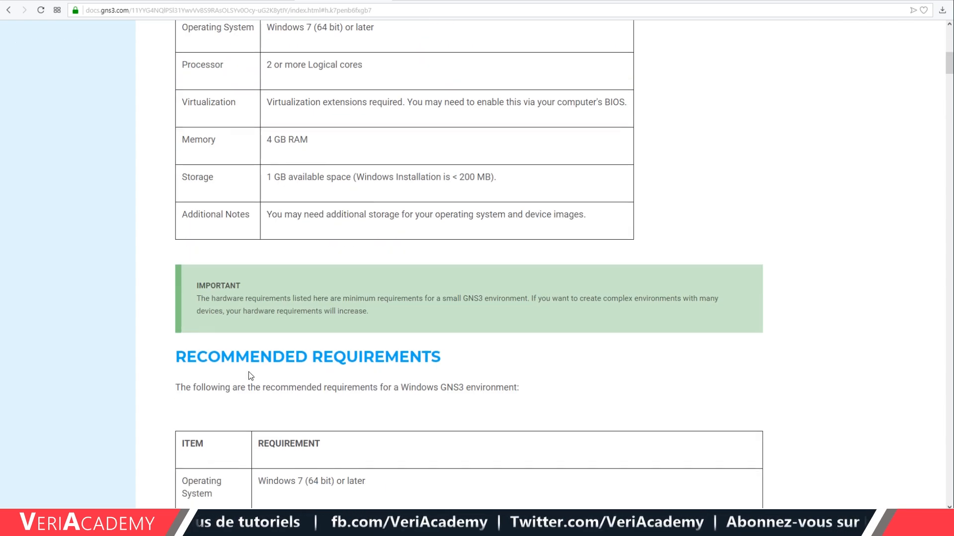
{"action": "scroll", "coordinate": [316, 329], "scroll_direction": "up", "scroll_amount": 7}
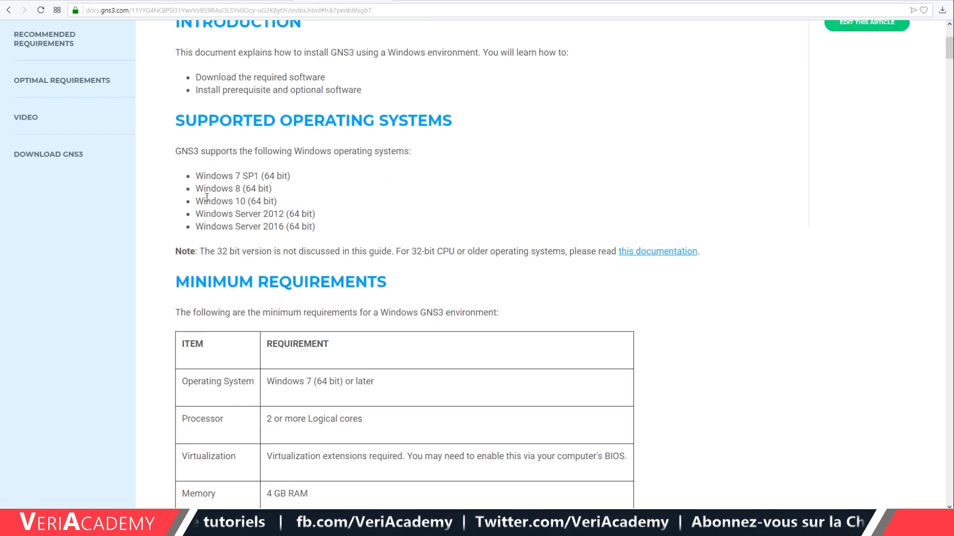
After mistakenly loading gn3.com, correct the address to gns3.com and load it.
{"action": "left_click", "coordinate": [202, 14]}
{"action": "type", "text": "gn3.com"}
{"action": "key", "text": "Return"}
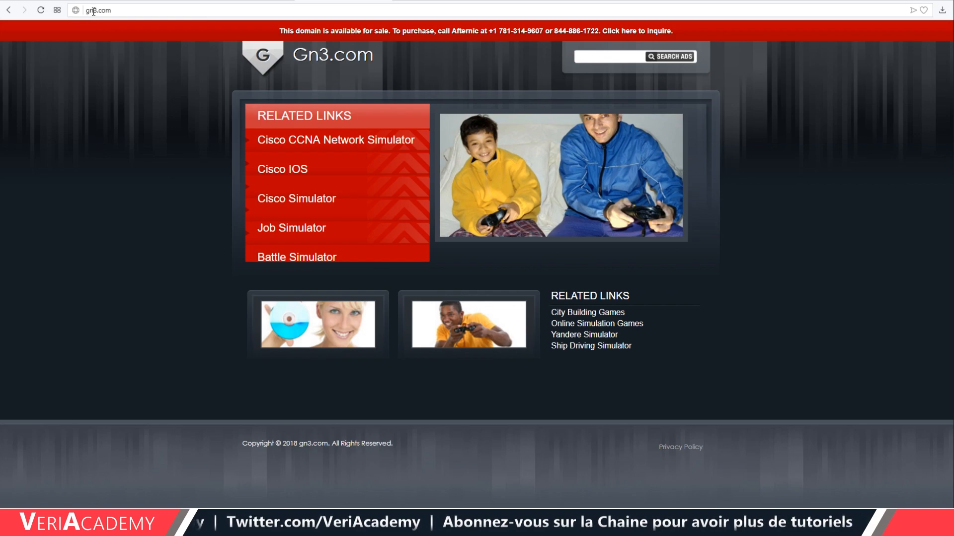
{"action": "left_click", "coordinate": [92, 16]}
{"action": "left_click", "coordinate": [94, 13]}
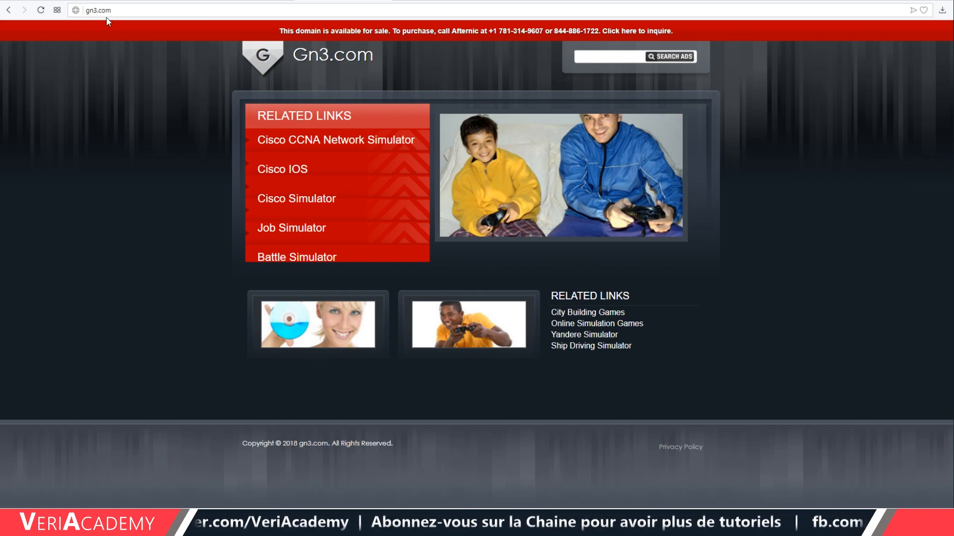
{"action": "type", "text": "s"}
{"action": "key", "text": "Return"}
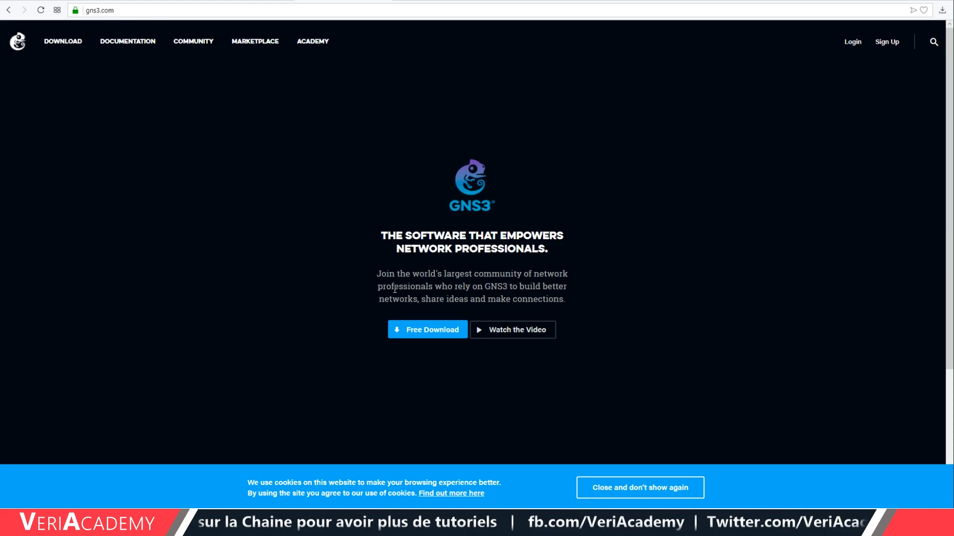
Start the free GNS3 download and look over the registration form's name, e-mail and password fields.
{"action": "left_click", "coordinate": [428, 334]}
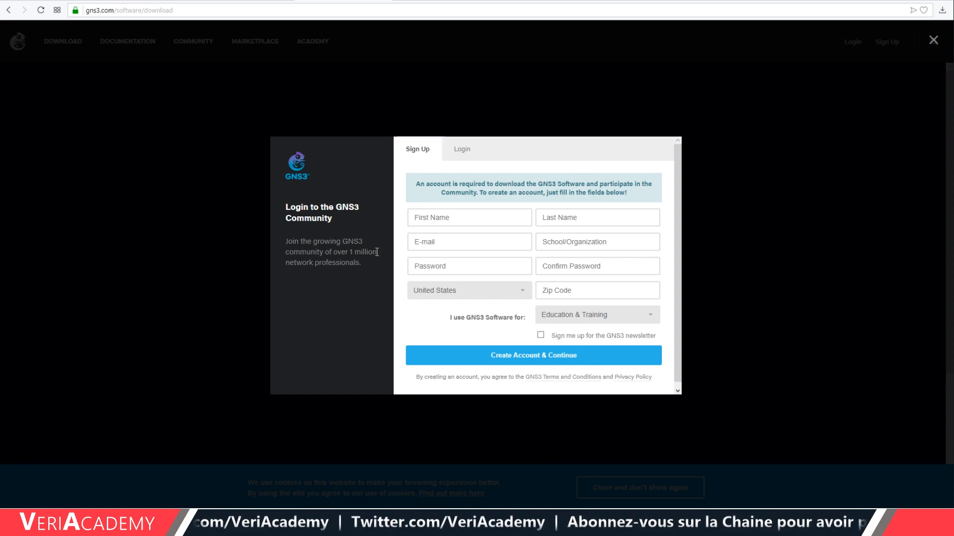
{"action": "left_click", "coordinate": [432, 219]}
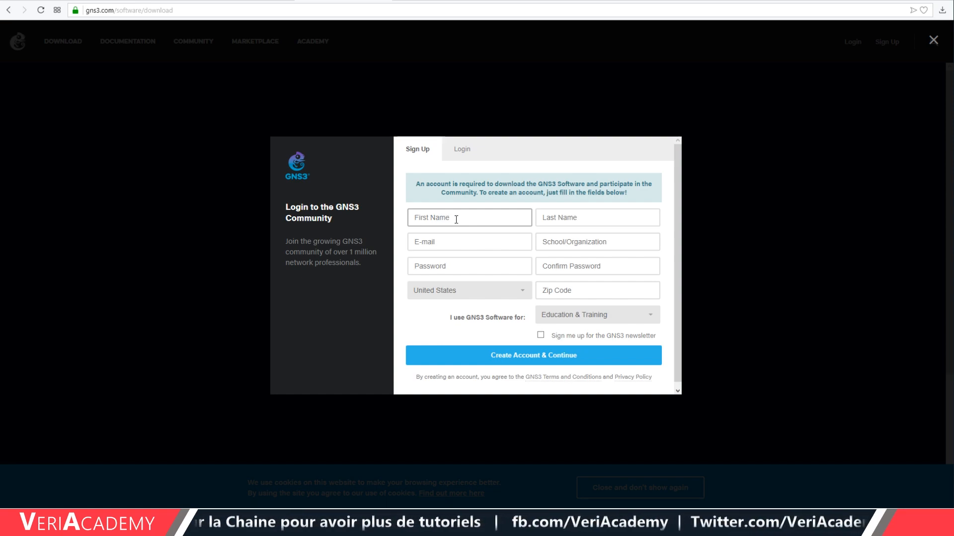
{"action": "left_click", "coordinate": [593, 218]}
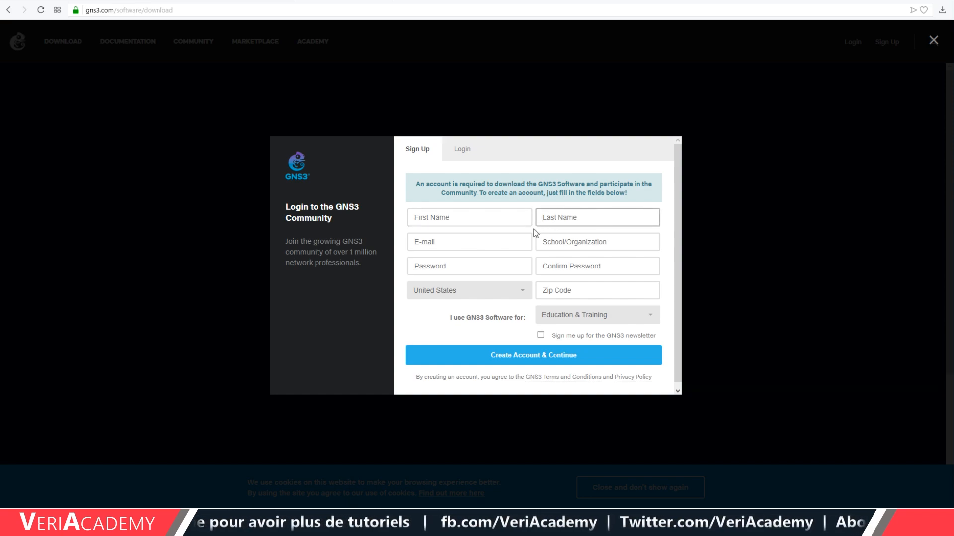
{"action": "left_click", "coordinate": [448, 250]}
{"action": "left_click", "coordinate": [465, 268]}
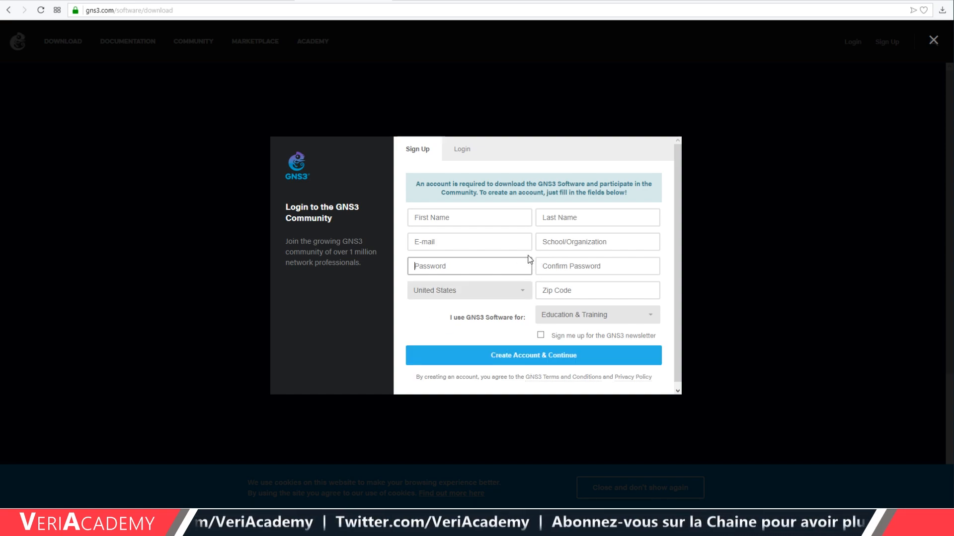
Log in with the existing account's e-mail and password.
{"action": "left_click", "coordinate": [462, 150]}
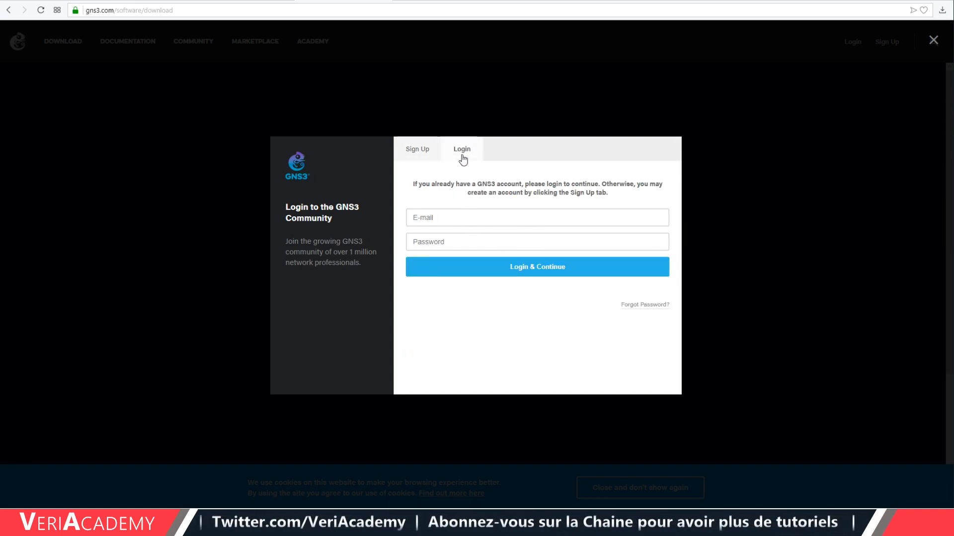
{"action": "left_click", "coordinate": [467, 218]}
{"action": "type", "text": "nta"}
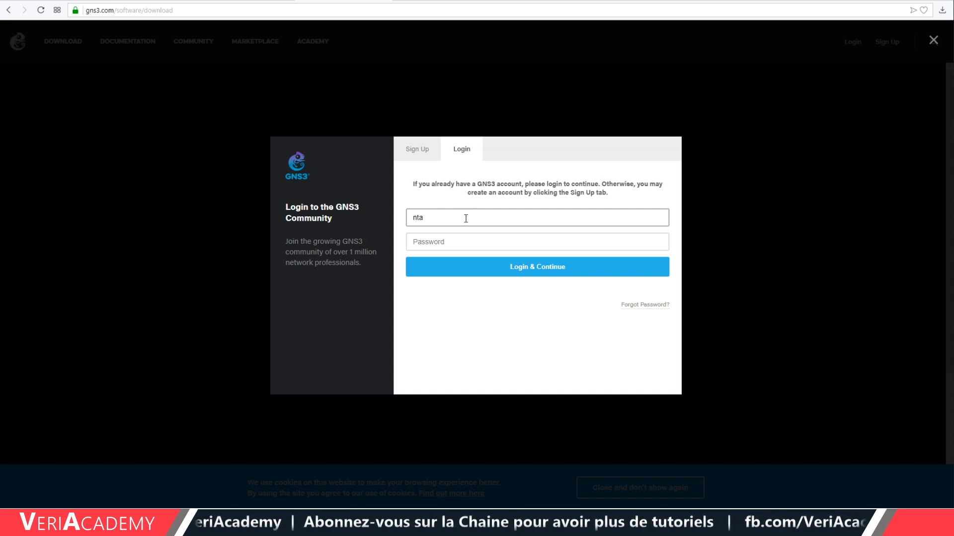
{"action": "left_click", "coordinate": [467, 229]}
{"action": "left_click", "coordinate": [465, 243]}
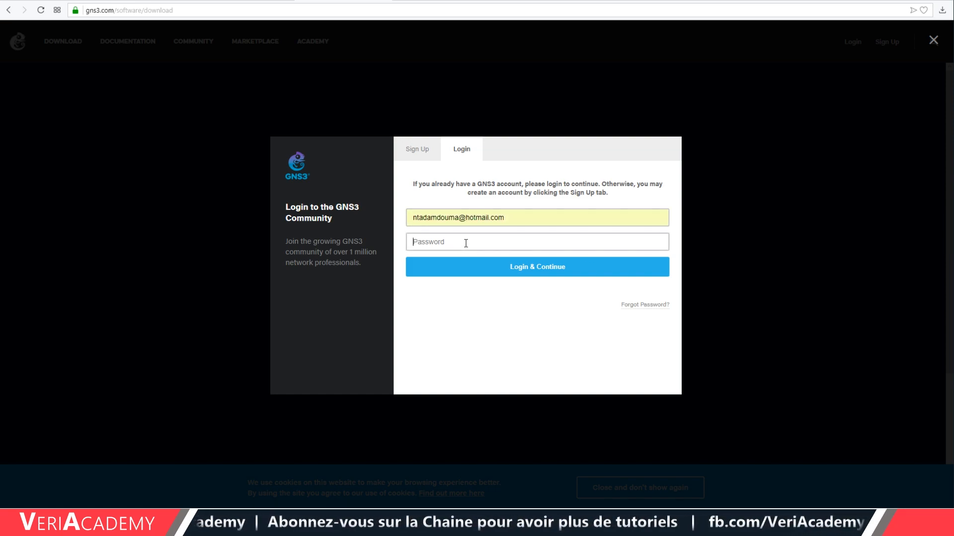
{"action": "type", "text": "••••••"}
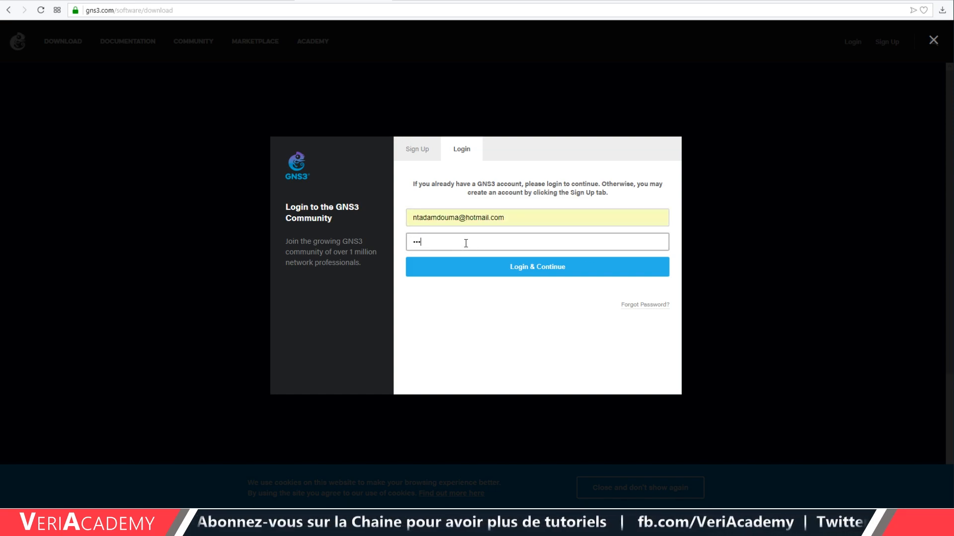
{"action": "type", "text": "••••"}
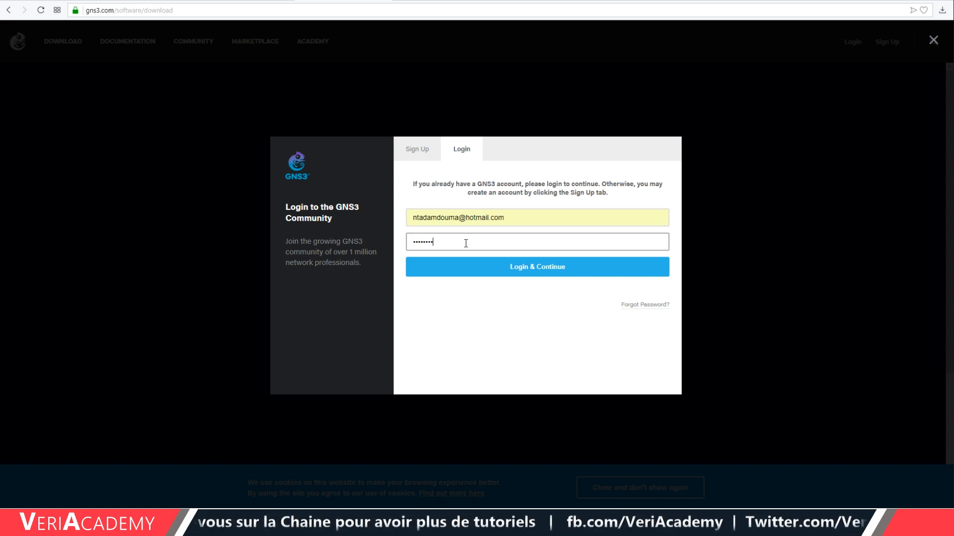
{"action": "left_click", "coordinate": [535, 275]}
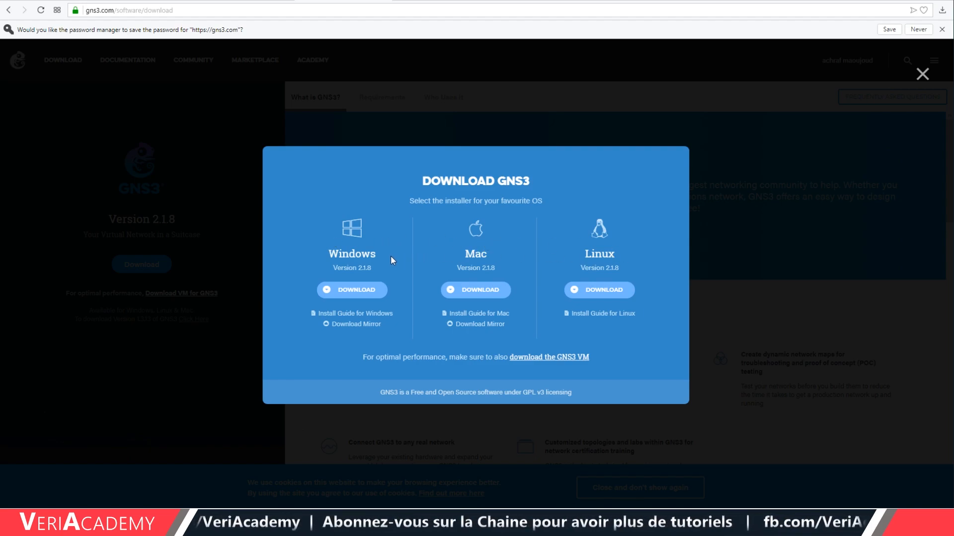
Dismiss the save-password offer and download the Windows GNS3 installer.
{"action": "left_click", "coordinate": [353, 288]}
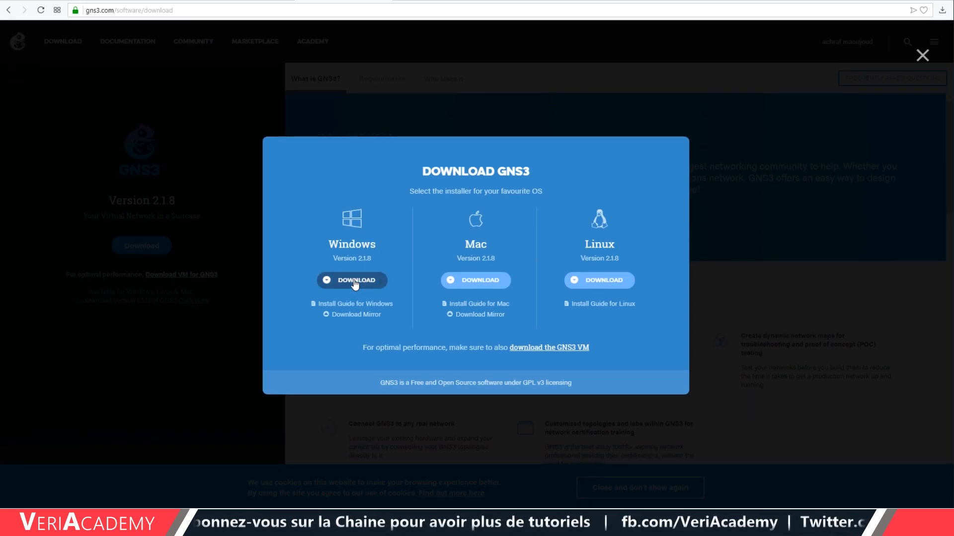
{"action": "left_click", "coordinate": [354, 281]}
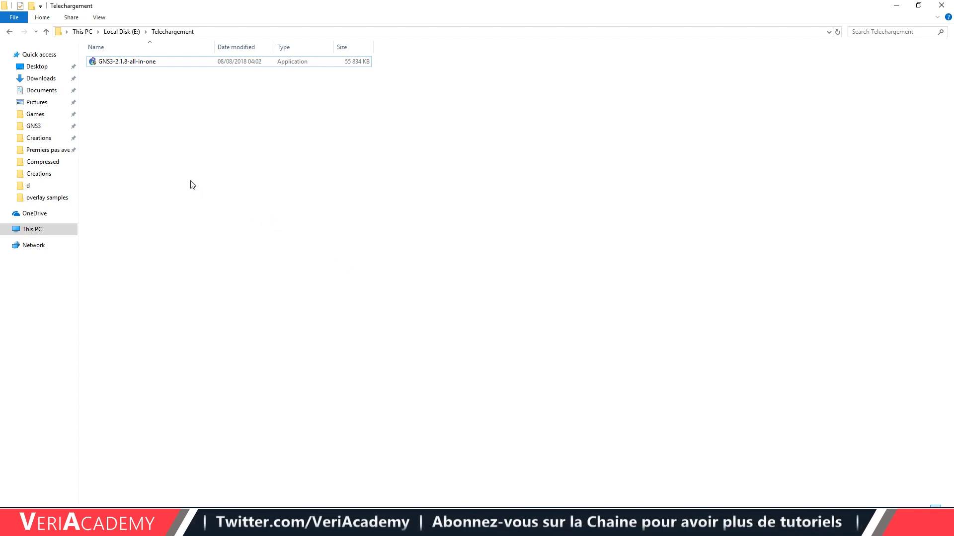
Run GNS3-2.1.8-all-in-one and install it with the default Start Menu folder, all components and default location.
{"action": "double_click", "coordinate": [113, 66]}
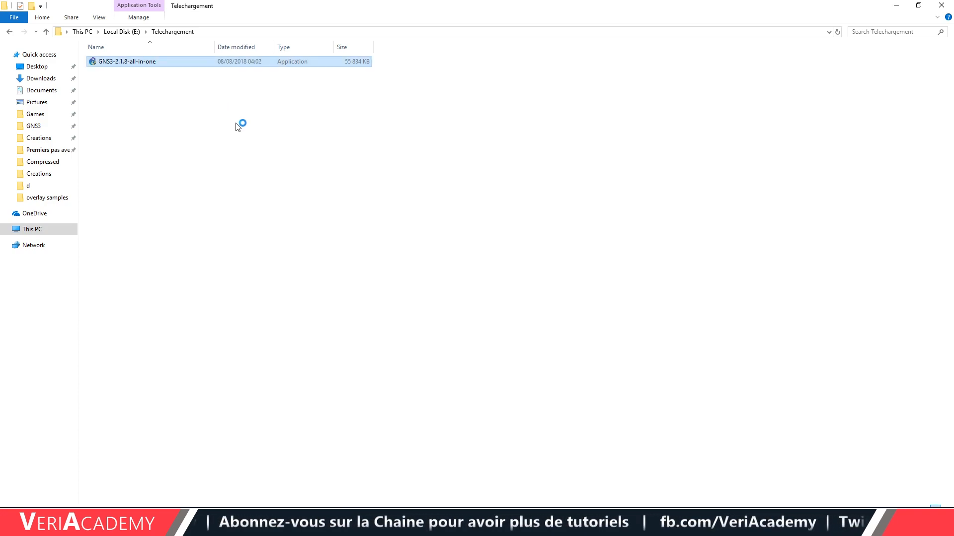
{"action": "left_click", "coordinate": [534, 344]}
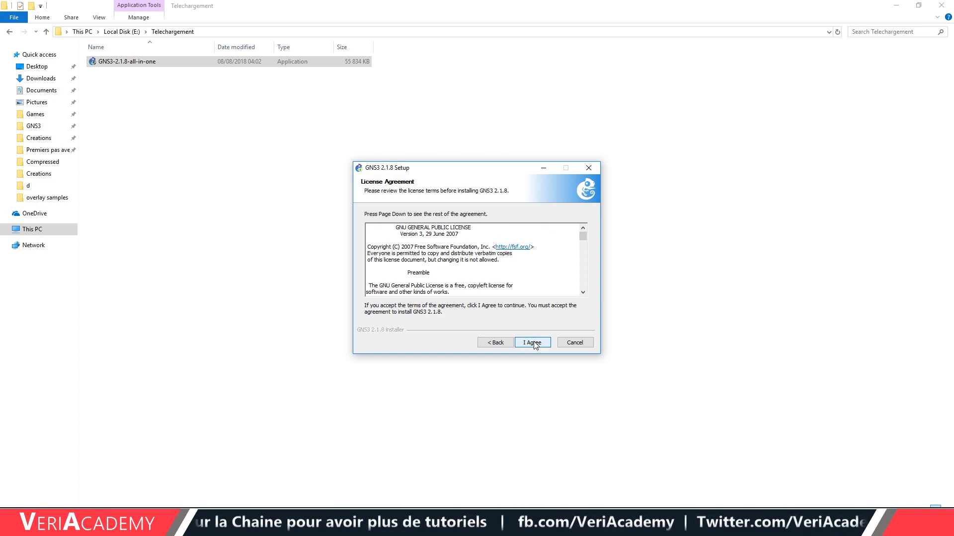
{"action": "left_click", "coordinate": [534, 344]}
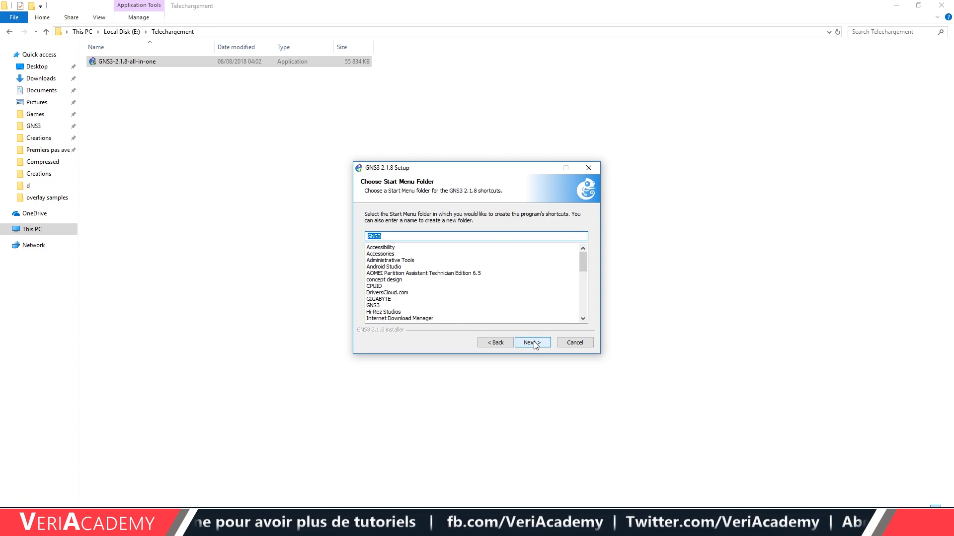
{"action": "left_click", "coordinate": [544, 344]}
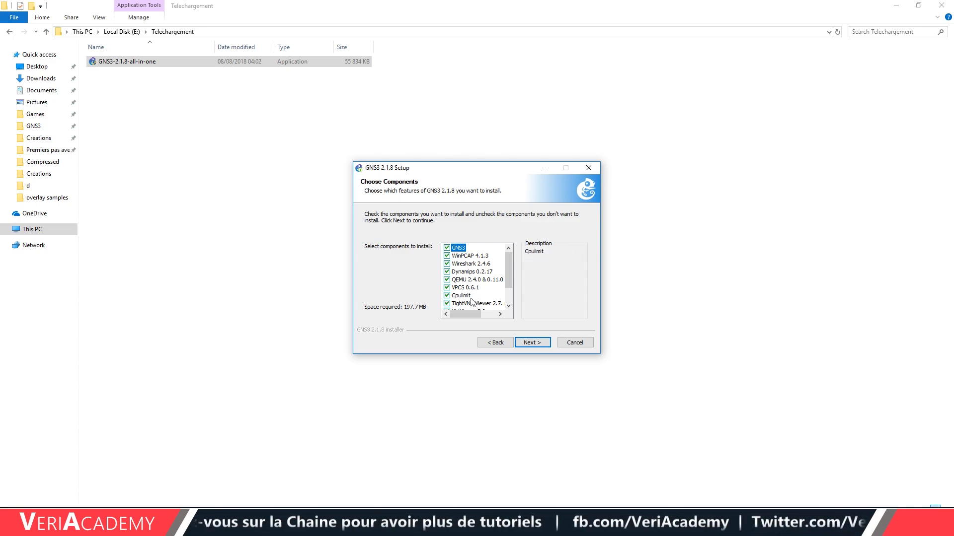
{"action": "left_click", "coordinate": [532, 346]}
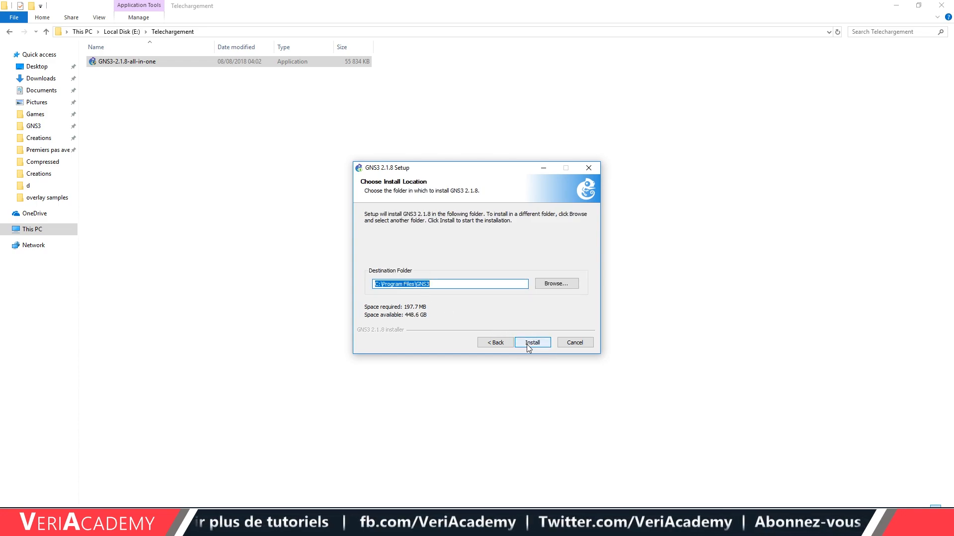
{"action": "left_click", "coordinate": [526, 344]}
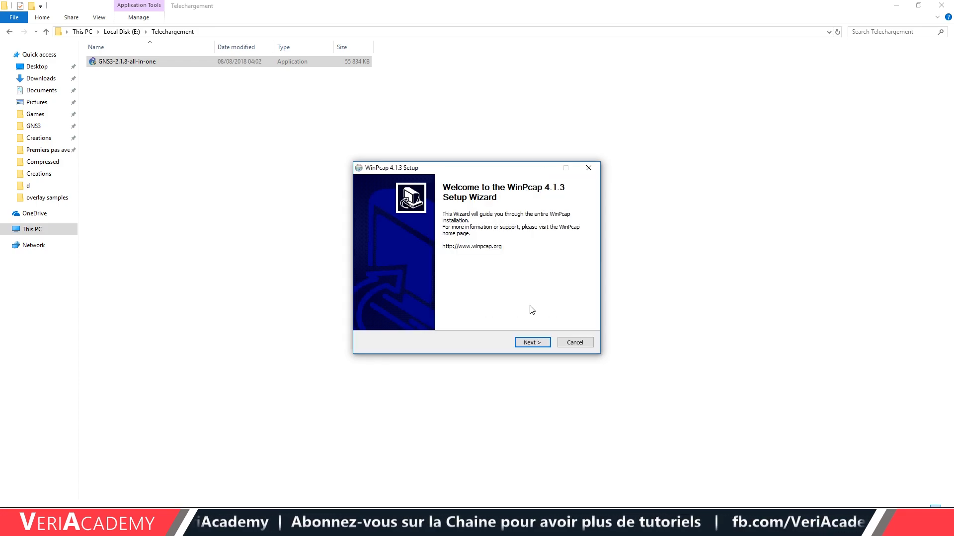
Accept the WinPcap 4.1.3 licence, install it, and finish its wizard.
{"action": "left_click", "coordinate": [531, 345]}
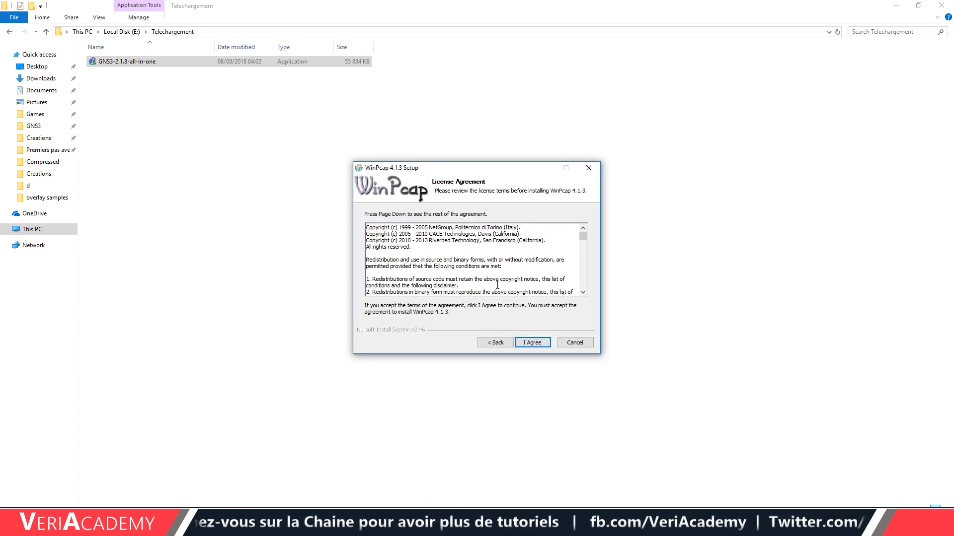
{"action": "left_click", "coordinate": [535, 347]}
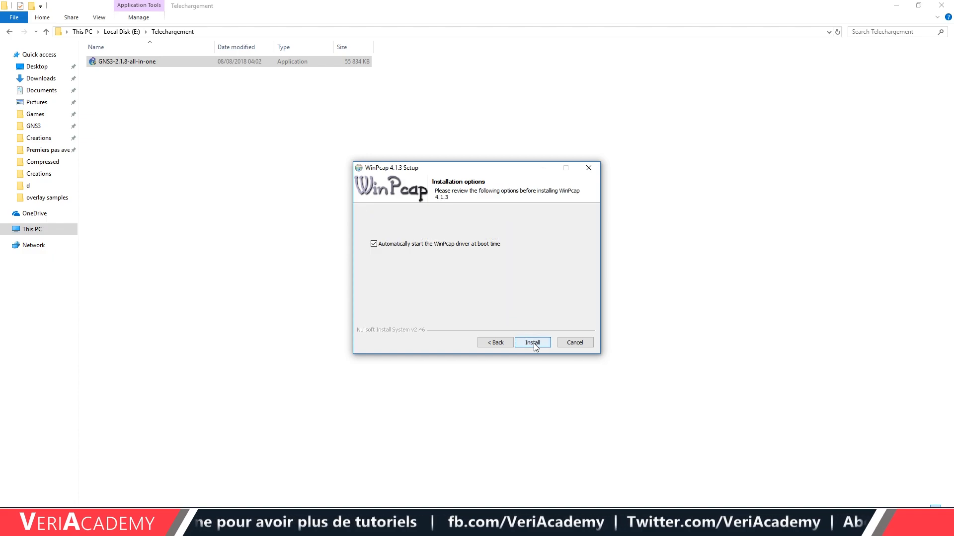
{"action": "left_click", "coordinate": [534, 343]}
{"action": "left_click", "coordinate": [533, 343]}
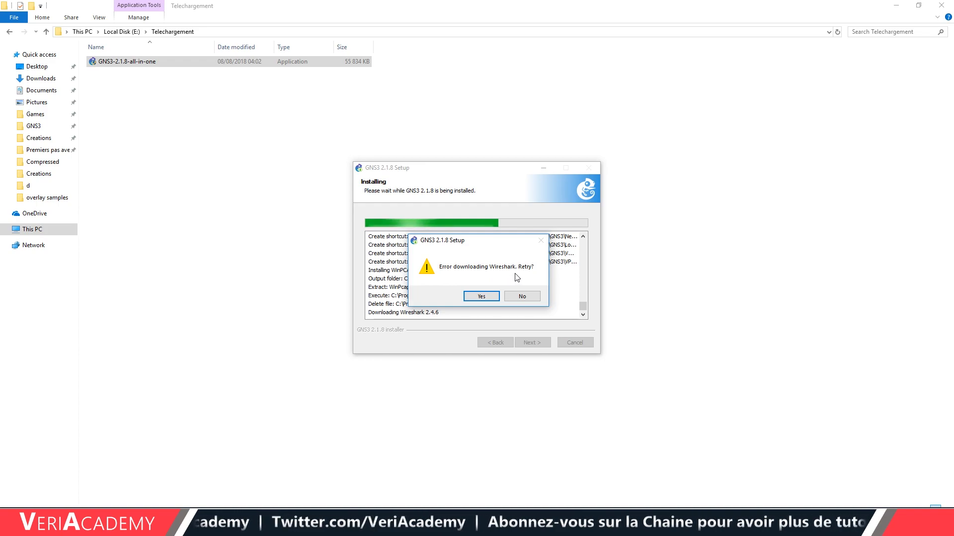
Decline retrying the failed Wireshark 2.4.6 download.
{"action": "left_click", "coordinate": [521, 297]}
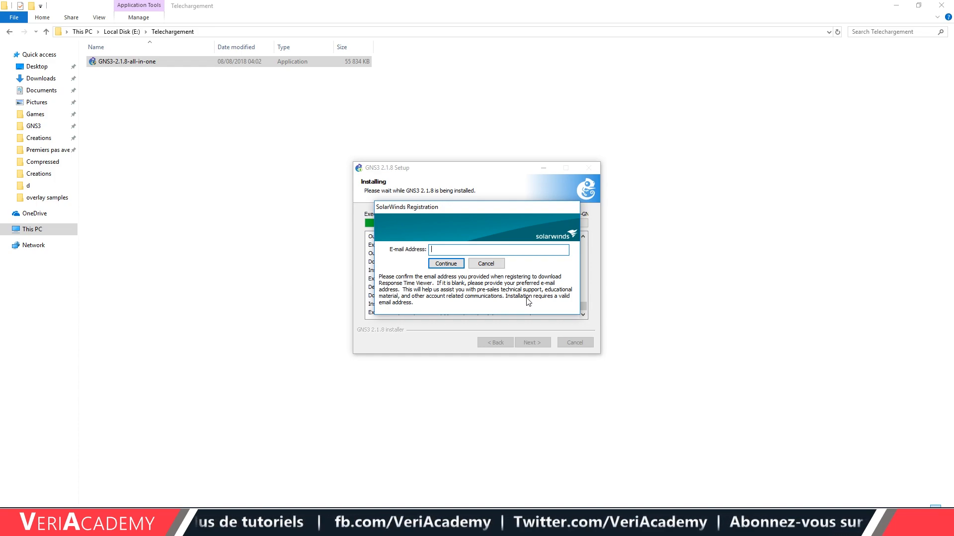
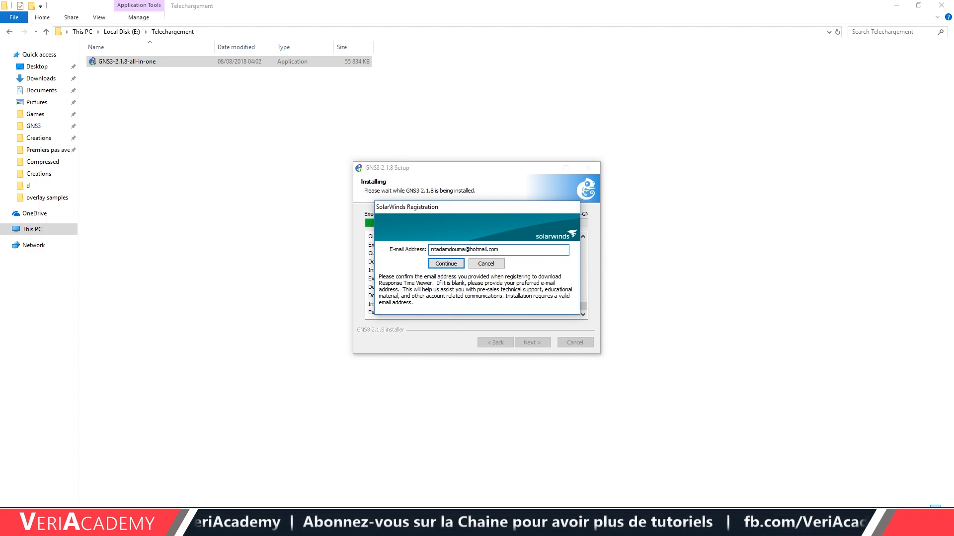
Register for SolarWinds Response Time Viewer with the user's e-mail address.
{"action": "left_click", "coordinate": [446, 264]}
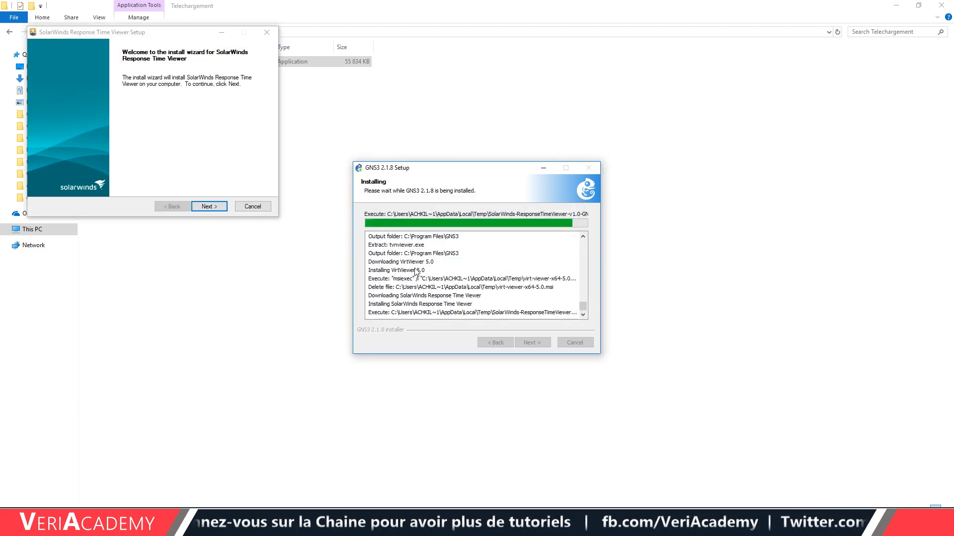
{"action": "left_click_drag", "start_coordinate": [103, 32], "coordinate": [418, 163]}
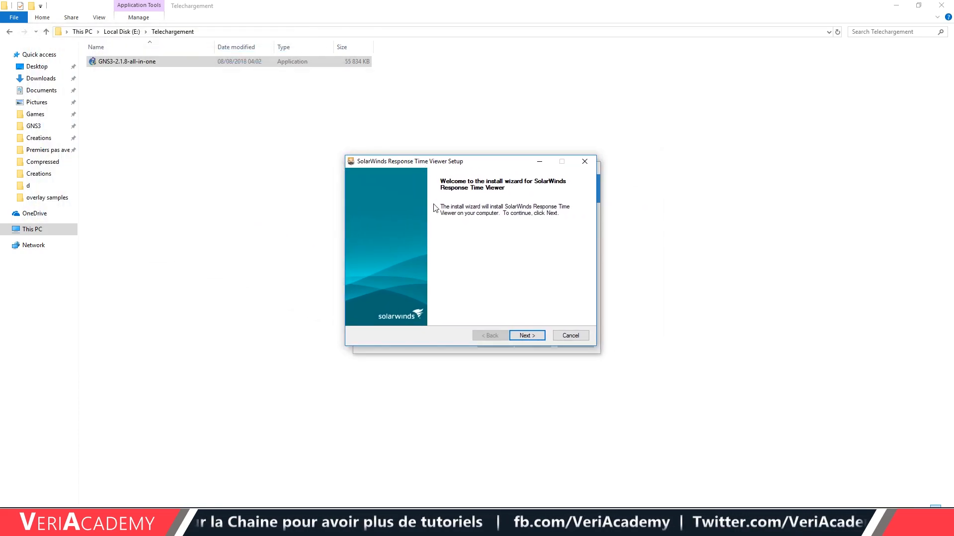
Accept the SolarWinds licence terms and install Response Time Viewer into the default folder.
{"action": "left_click", "coordinate": [526, 336]}
{"action": "left_click", "coordinate": [408, 311]}
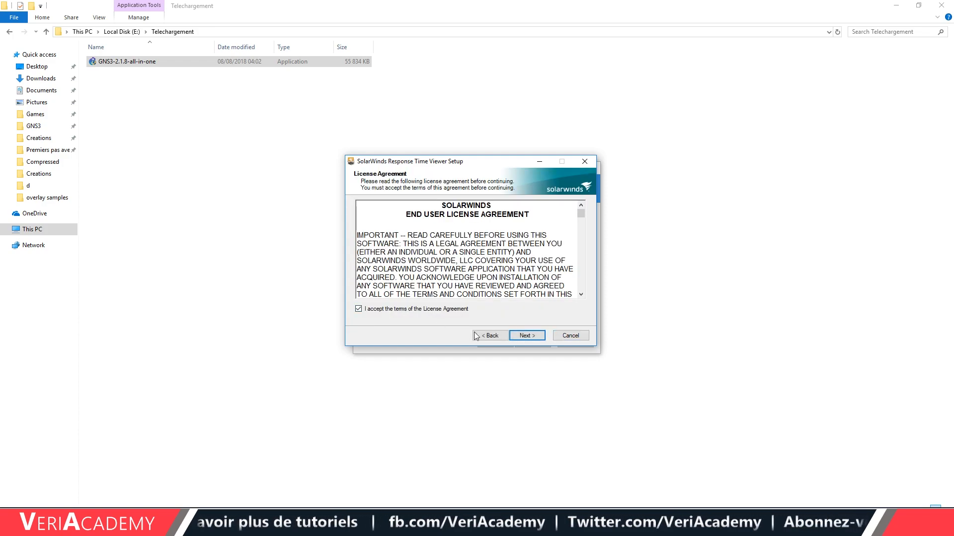
{"action": "left_click", "coordinate": [536, 338]}
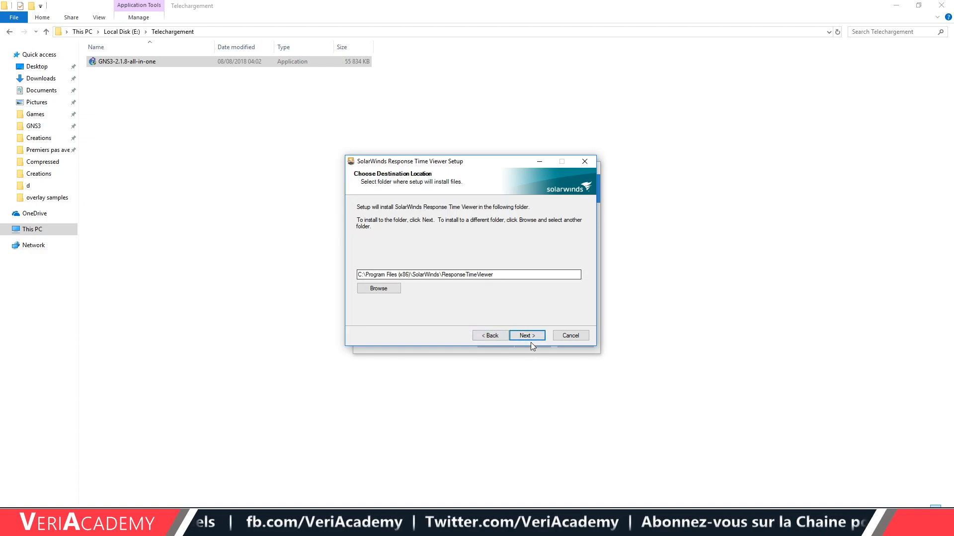
{"action": "left_click", "coordinate": [531, 339]}
{"action": "left_click", "coordinate": [533, 337]}
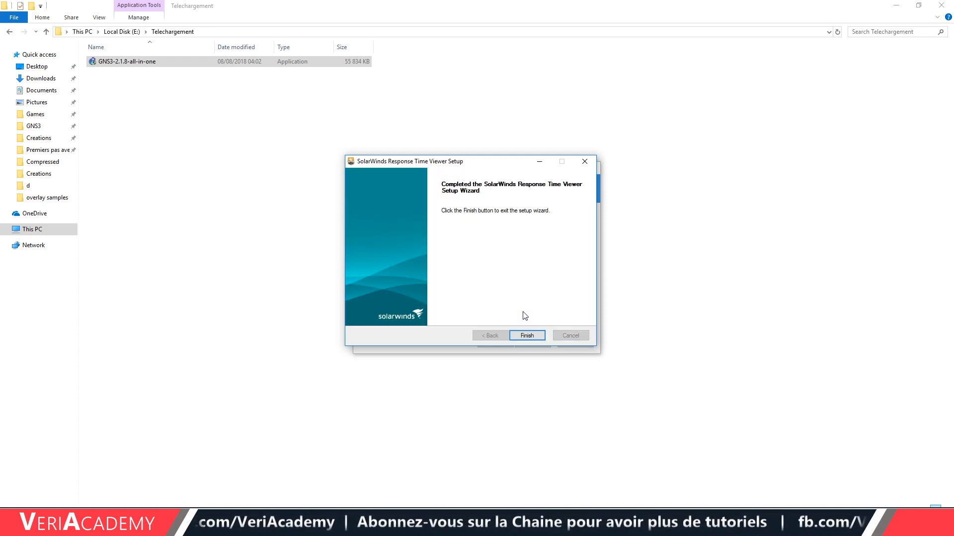
Close SolarWinds setup, decline the free Standard Toolset, and finish GNS3 2.1.8 setup with Start GNS3 kept on.
{"action": "left_click", "coordinate": [527, 336]}
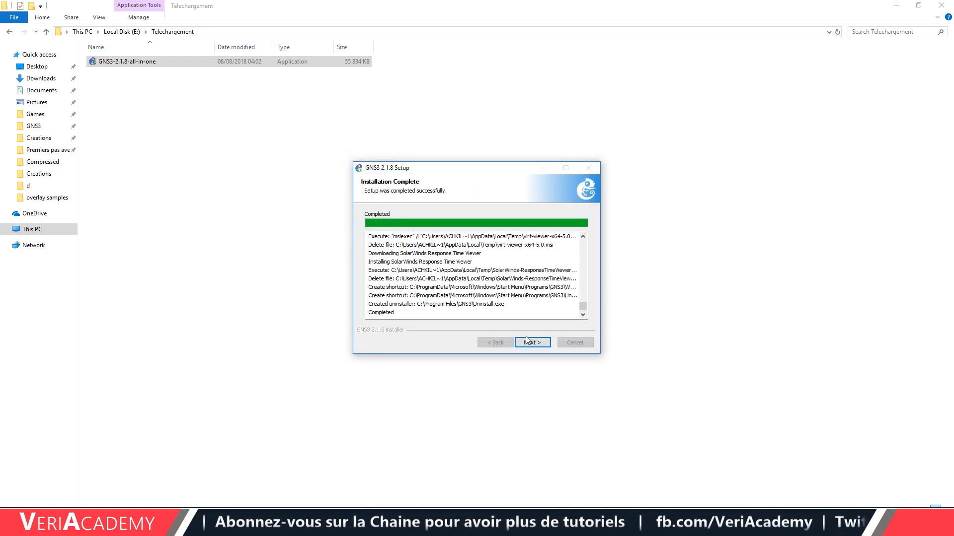
{"action": "left_click", "coordinate": [533, 343]}
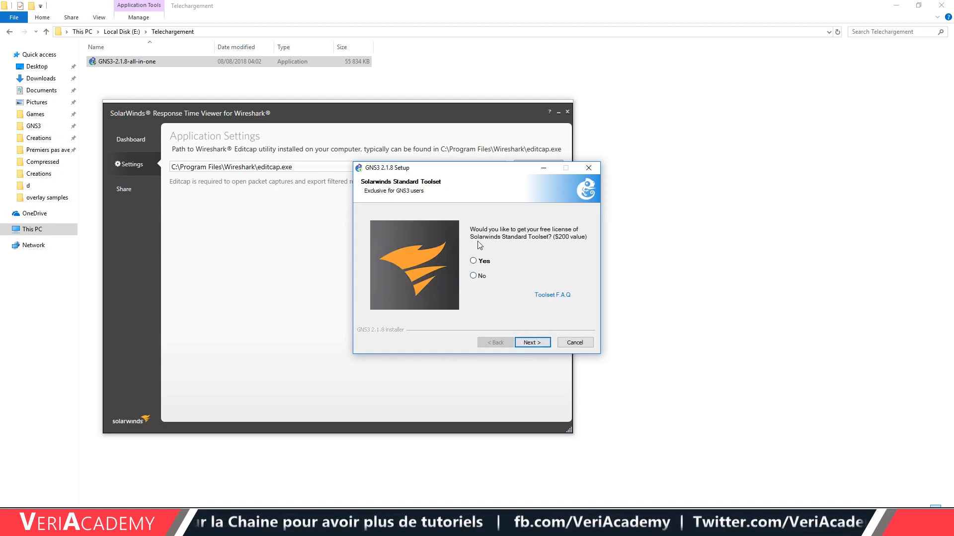
{"action": "left_click", "coordinate": [473, 276]}
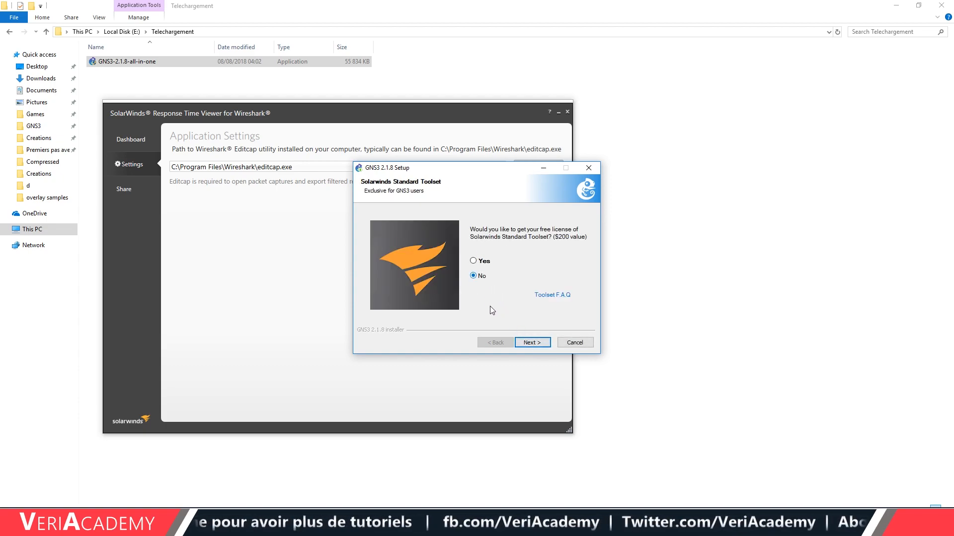
{"action": "left_click", "coordinate": [532, 342]}
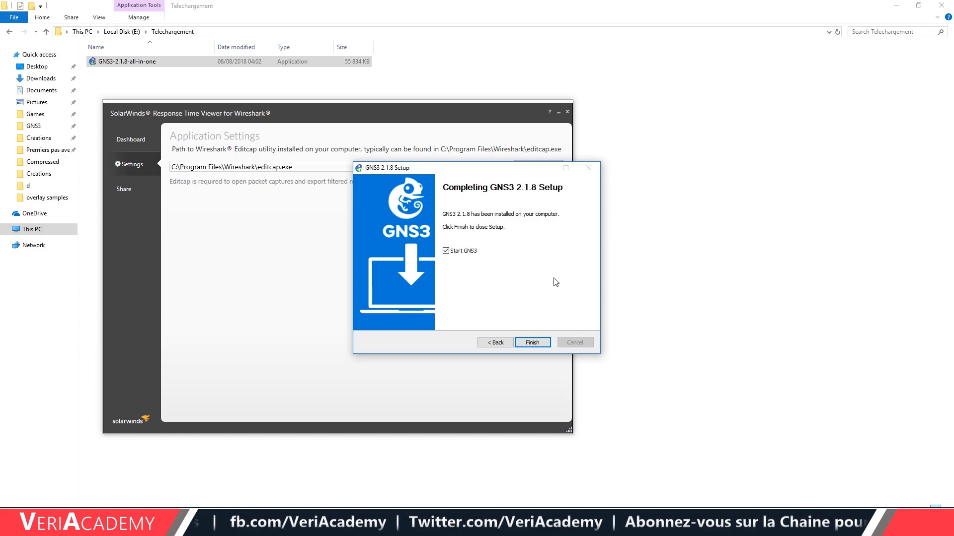
{"action": "left_click", "coordinate": [533, 343]}
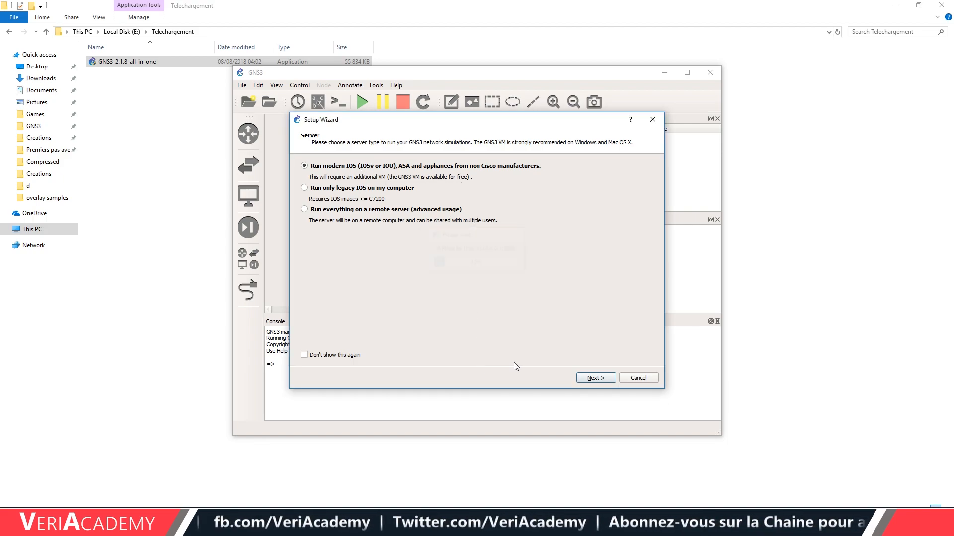
Cancel the GNS3 server Setup Wizard and close the follow-up prompt, leaving the main window with no project.
{"action": "left_click", "coordinate": [642, 379]}
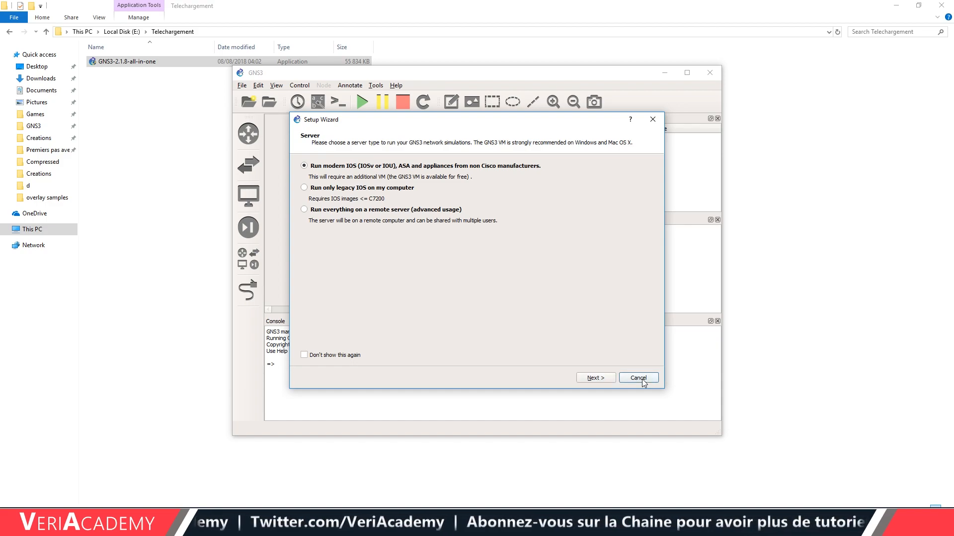
{"action": "left_click", "coordinate": [591, 375]}
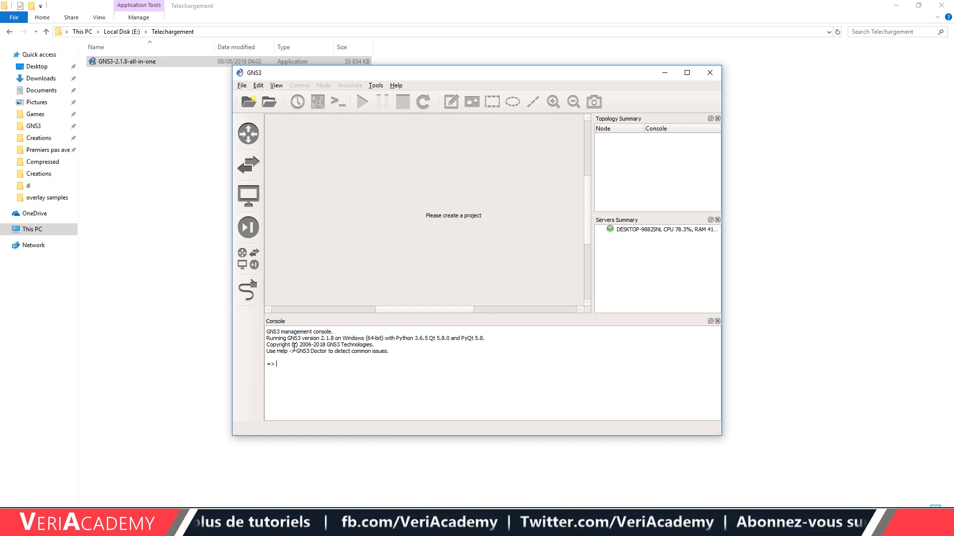
{"action": "left_click_drag", "start_coordinate": [401, 376], "coordinate": [350, 363]}
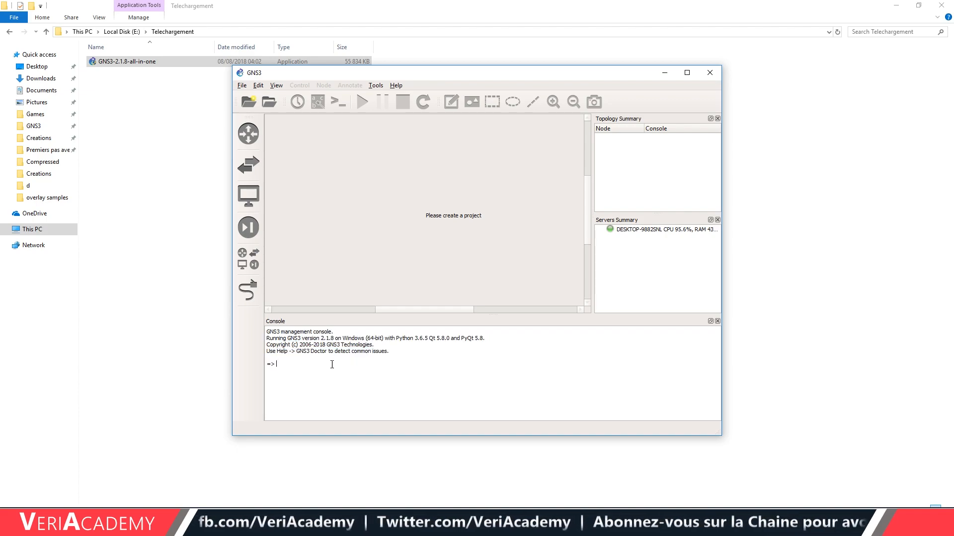